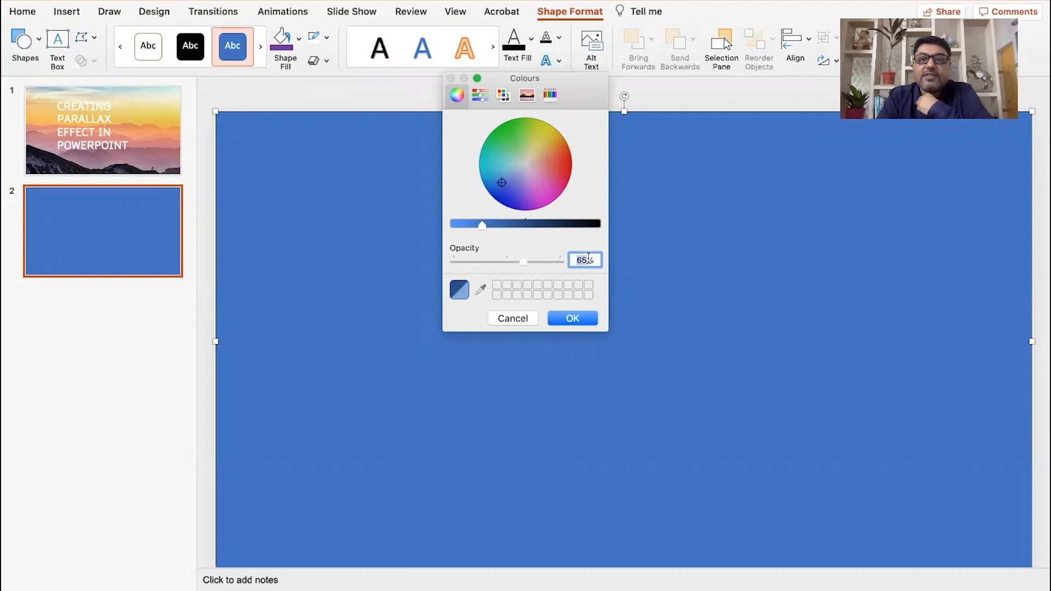
- Set the blue full-slide rectangle's fill opacity to 70% and remove its outline
{"action": "type", "text": "5"}
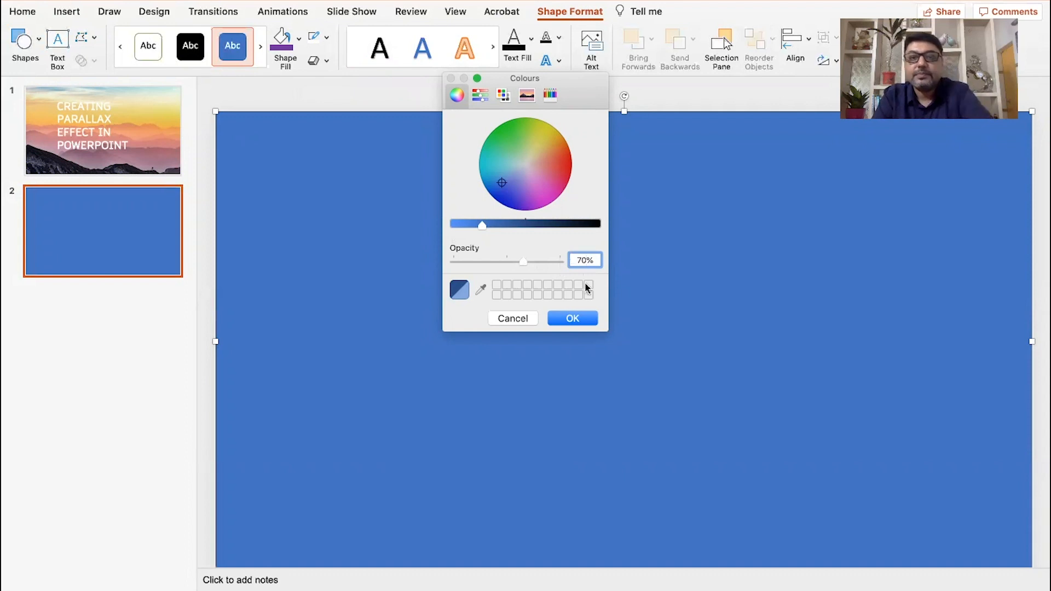
{"action": "left_click", "coordinate": [572, 318]}
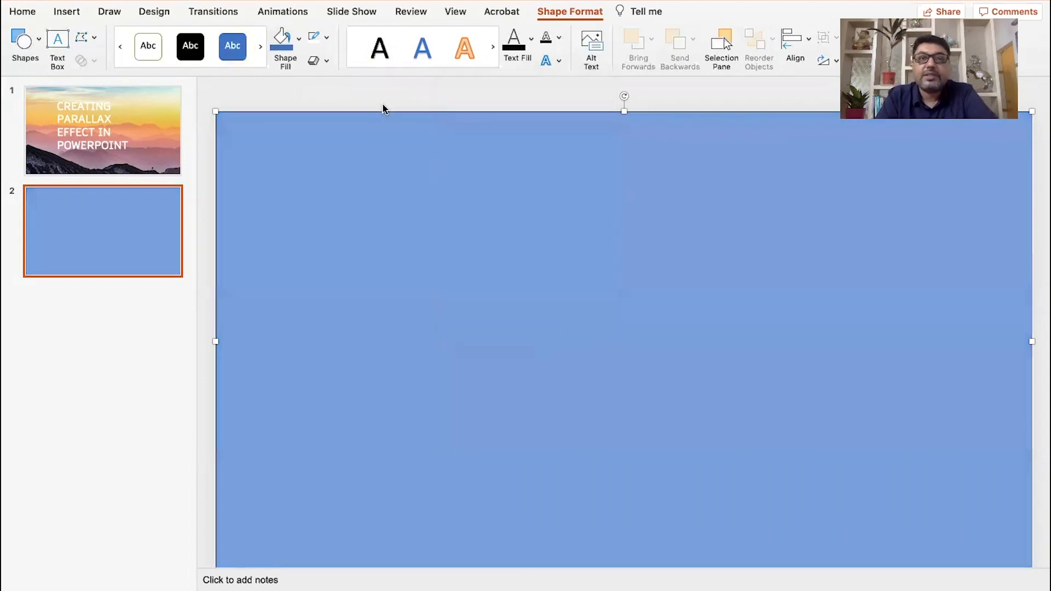
{"action": "left_click", "coordinate": [326, 39]}
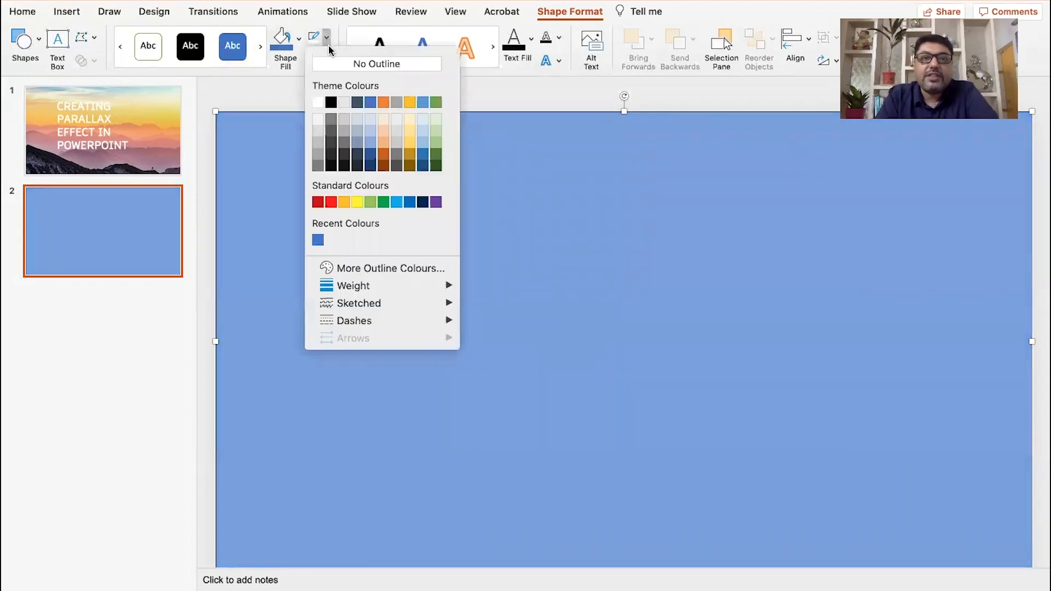
{"action": "left_click", "coordinate": [332, 64]}
{"action": "left_click", "coordinate": [328, 94]}
- Narrow the slide thumbnail pane to give the slide editing area more room
{"action": "left_click_drag", "start_coordinate": [195, 219], "coordinate": [123, 222]}
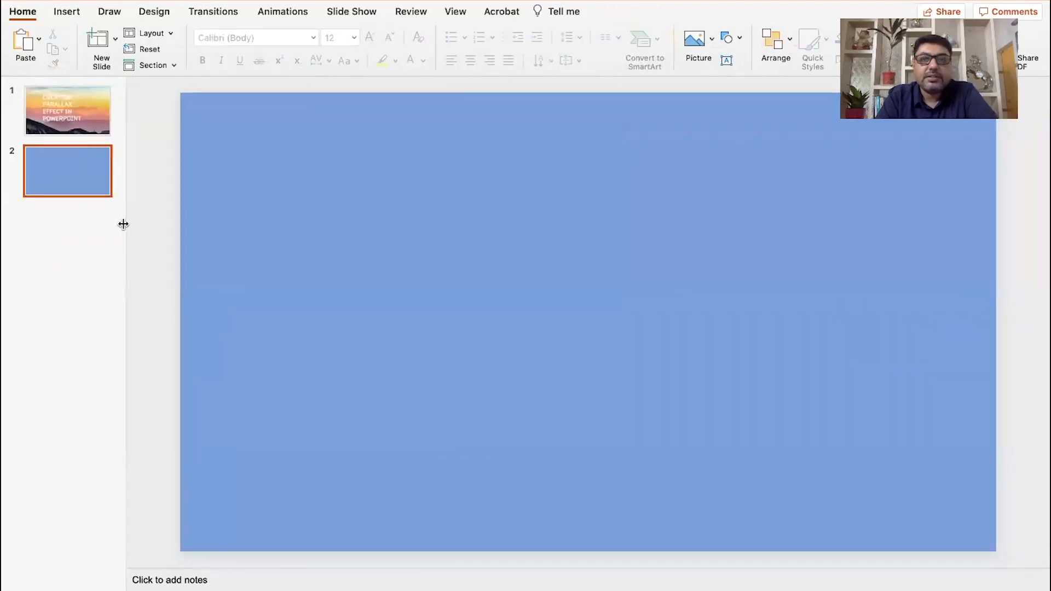
{"action": "left_click", "coordinate": [239, 235]}
{"action": "left_click", "coordinate": [146, 165]}
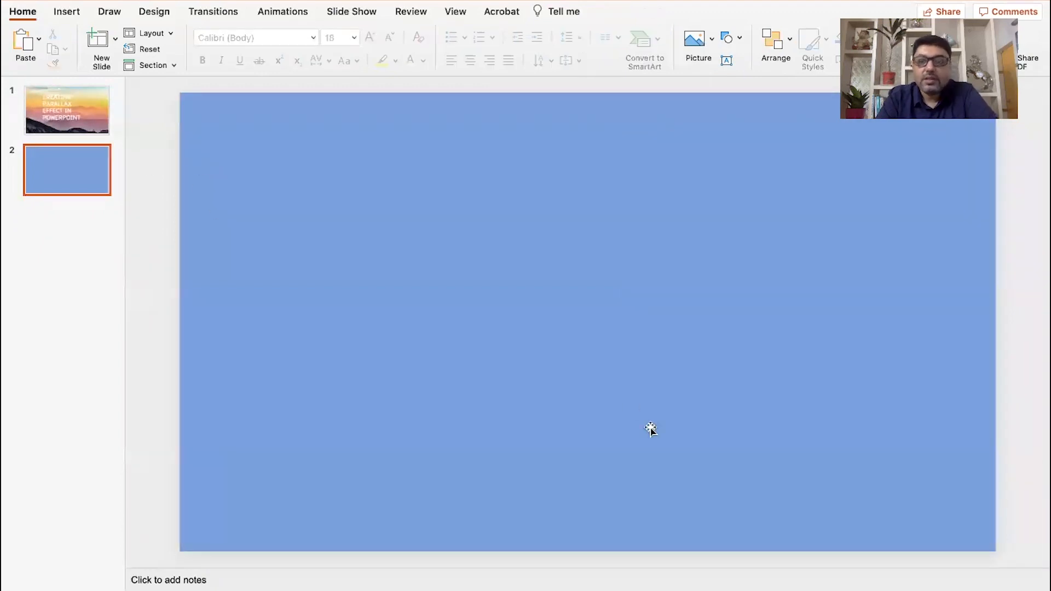
- Draw a large square over roughly the left half of slide 2, extending past the slide's left, top and bottom edges
{"action": "scroll", "coordinate": [588, 321], "scroll_direction": "down", "scroll_amount": 5}
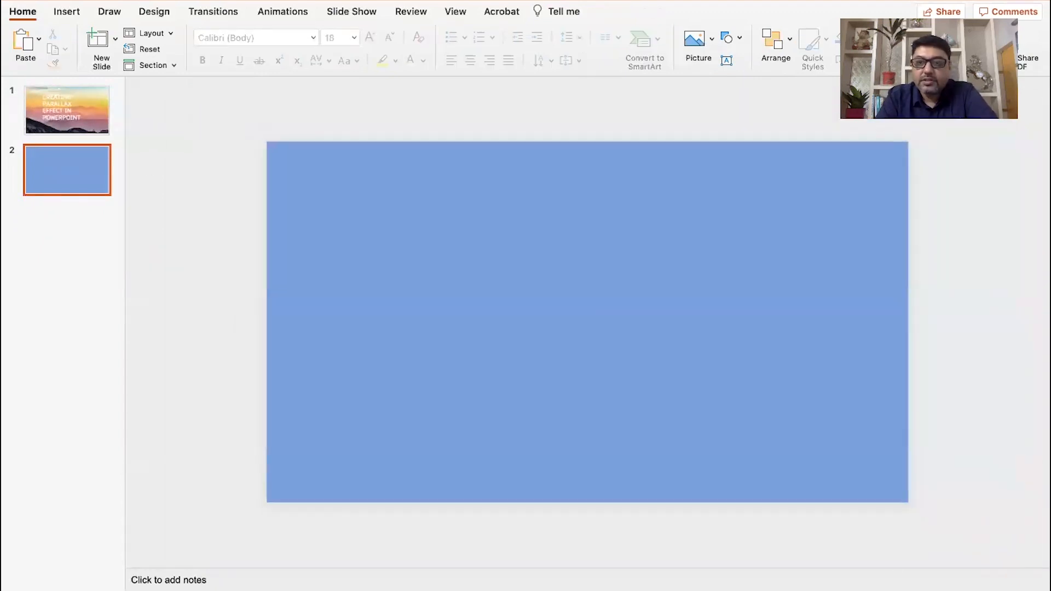
{"action": "scroll", "coordinate": [588, 322], "scroll_direction": "up", "scroll_amount": 1}
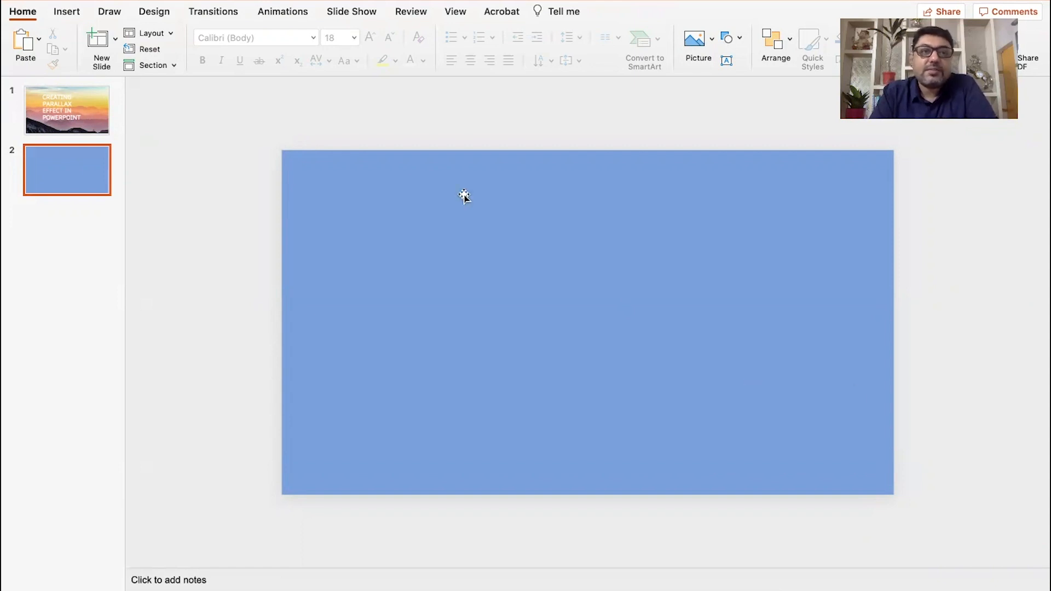
{"action": "left_click", "coordinate": [66, 13]}
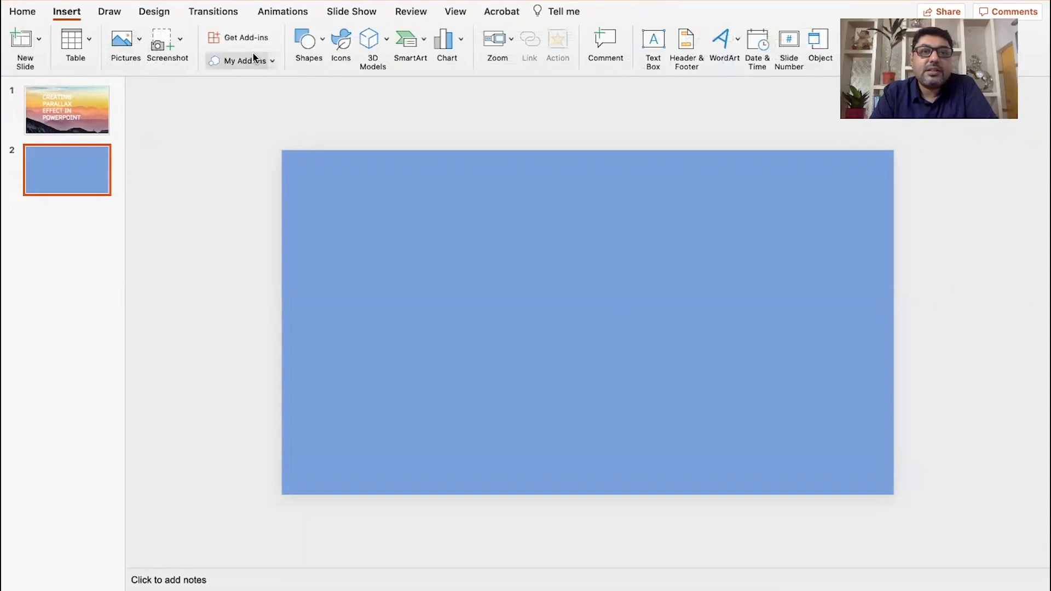
{"action": "left_click", "coordinate": [306, 41]}
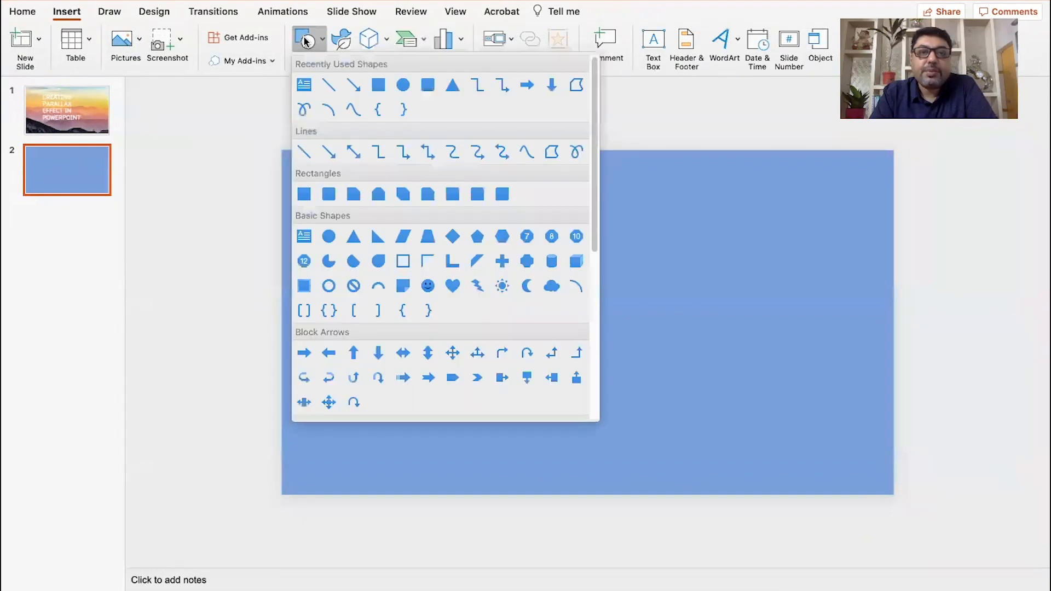
{"action": "left_click", "coordinate": [377, 86]}
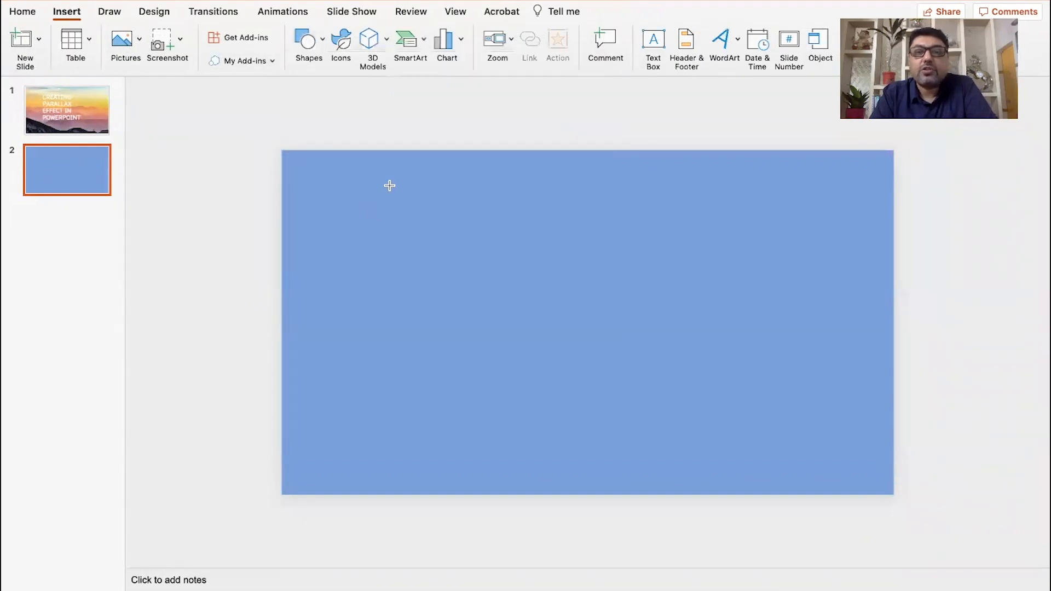
{"action": "left_click_drag", "start_coordinate": [202, 110], "coordinate": [616, 403]}
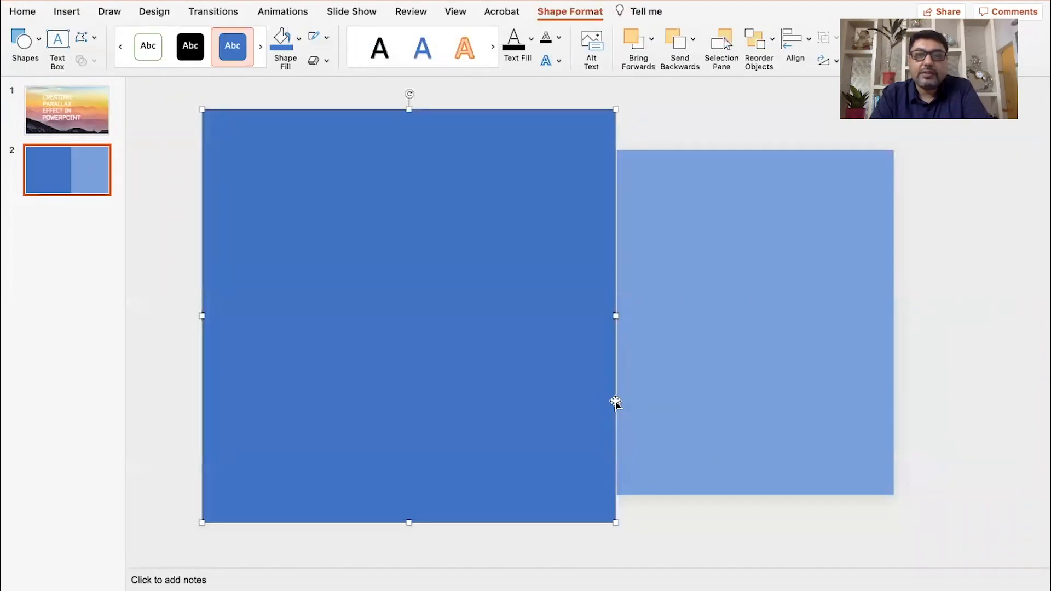
- Fill the new square with a custom gold colour picked from the colour wheel
{"action": "left_click", "coordinate": [300, 41]}
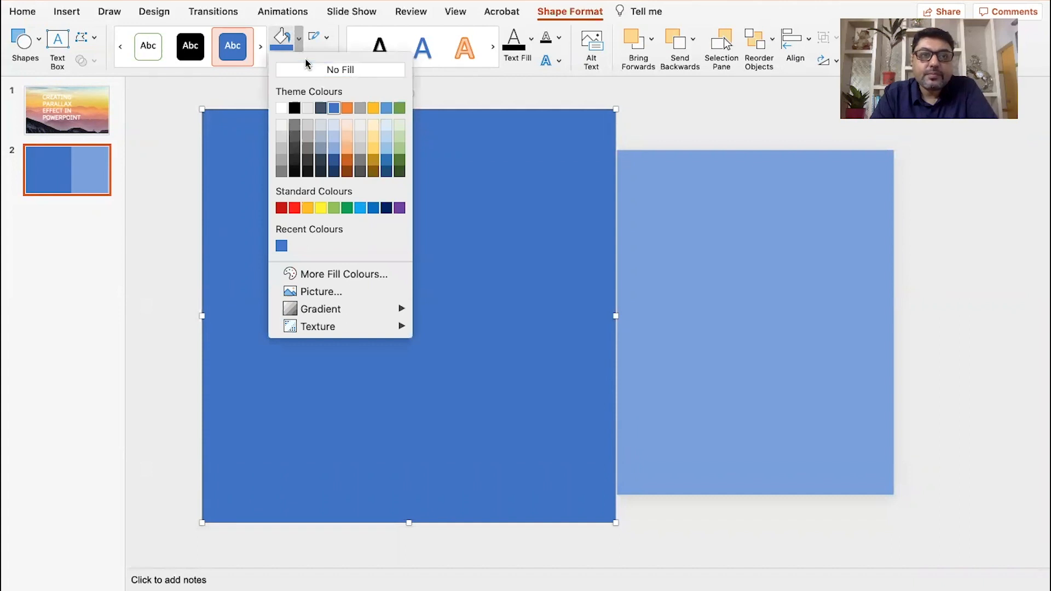
{"action": "left_click", "coordinate": [310, 275]}
{"action": "left_click", "coordinate": [584, 259]}
{"action": "type", "text": "70"}
{"action": "left_click", "coordinate": [545, 142]}
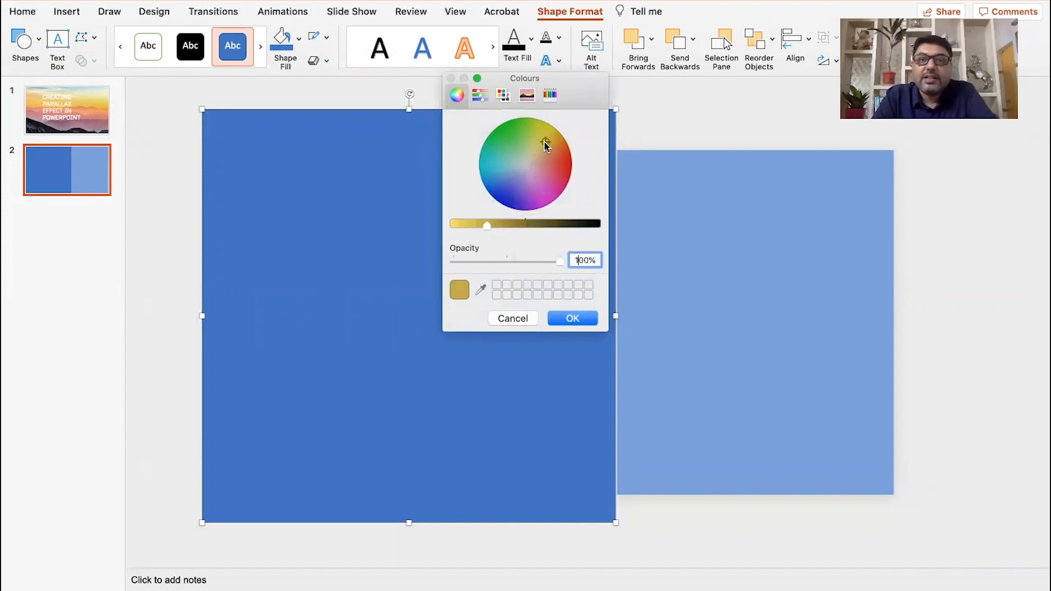
{"action": "left_click", "coordinate": [548, 142]}
{"action": "left_click", "coordinate": [571, 317]}
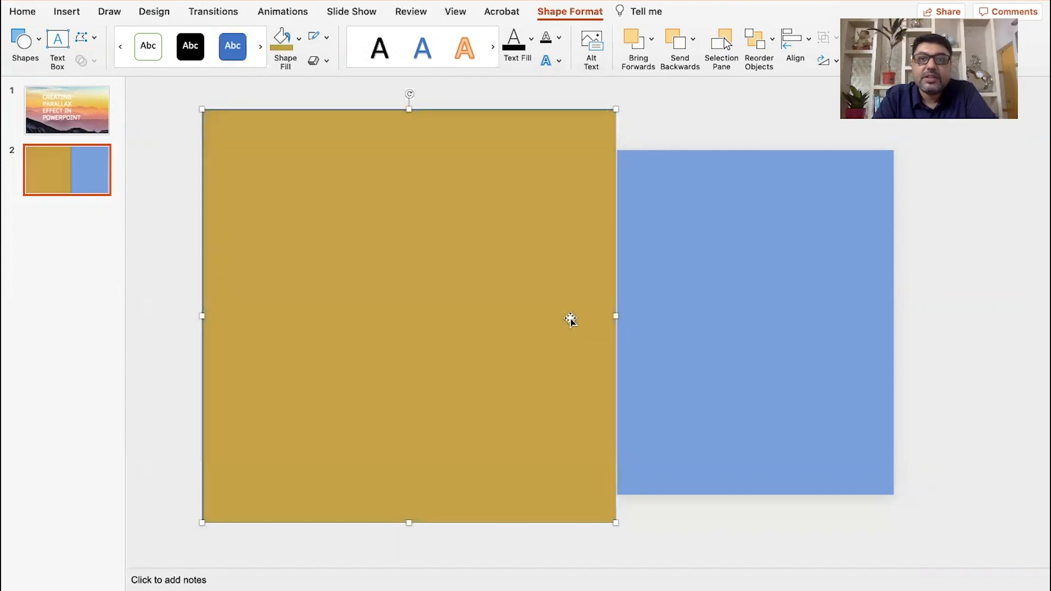
- Remove the outline from the gold square
{"action": "left_click", "coordinate": [327, 40]}
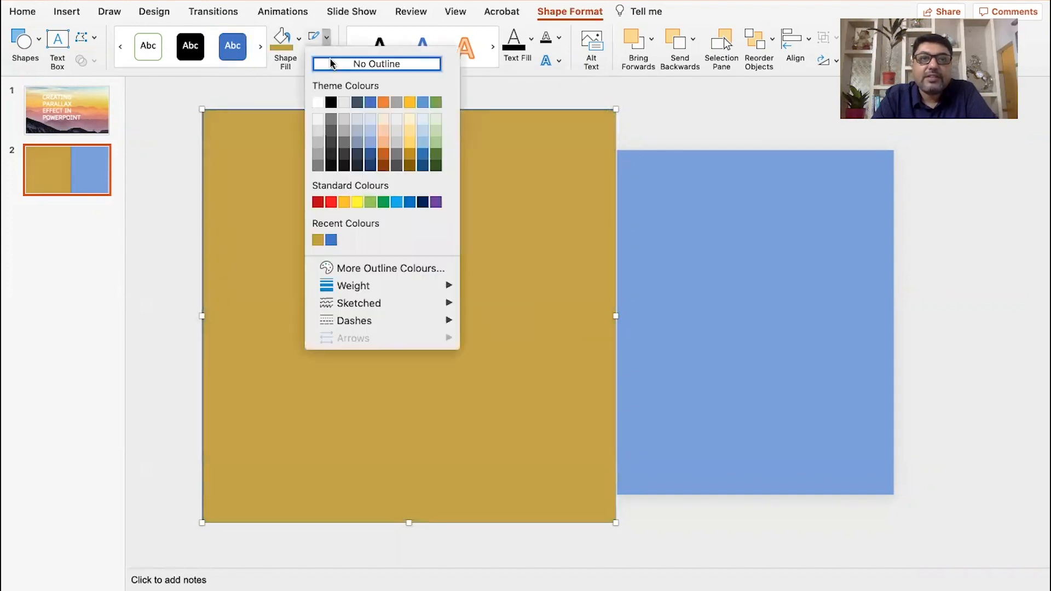
{"action": "left_click", "coordinate": [330, 63]}
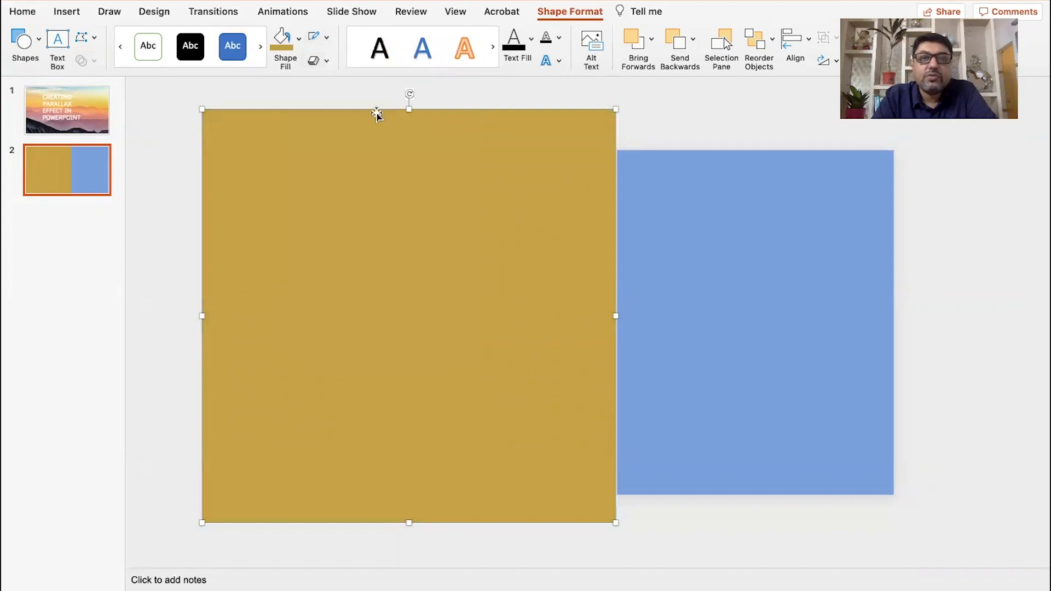
{"action": "left_click", "coordinate": [481, 106]}
{"action": "left_click", "coordinate": [465, 138]}
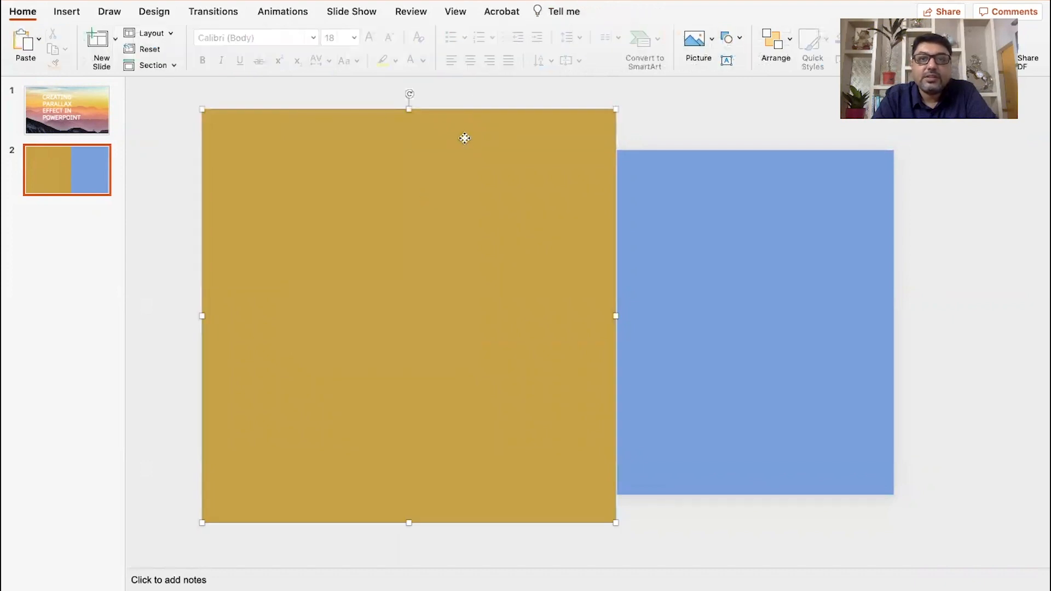
- Set the gold square's fill opacity to 70%
{"action": "left_click", "coordinate": [296, 39]}
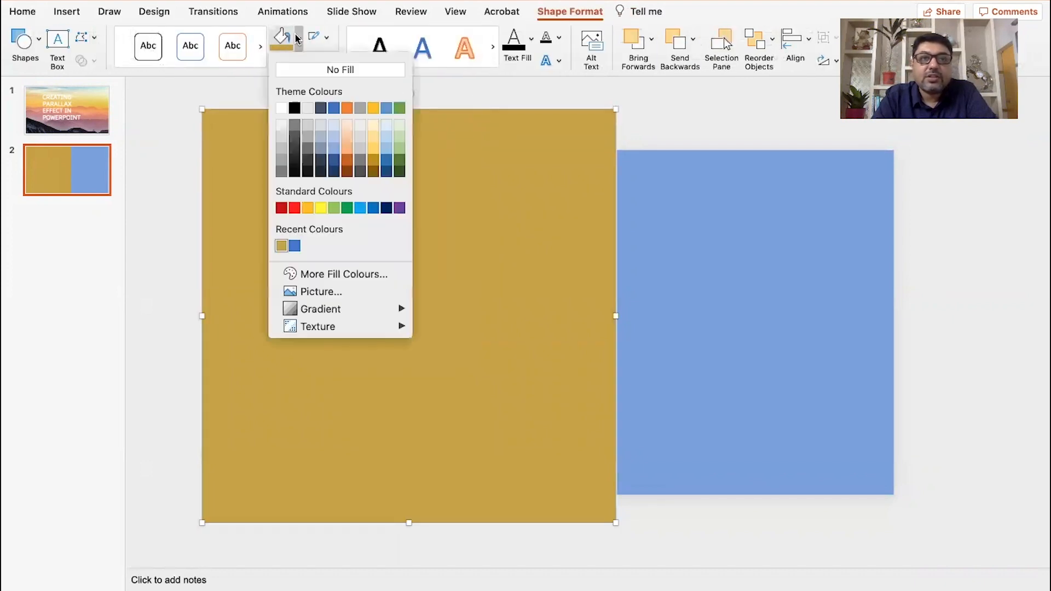
{"action": "left_click", "coordinate": [336, 275]}
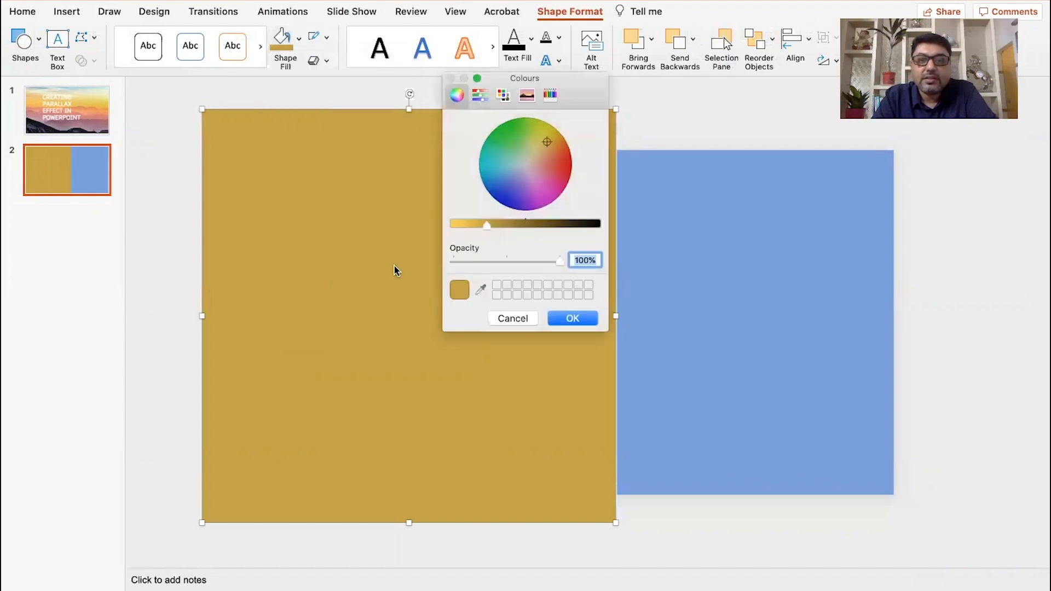
{"action": "left_click_drag", "start_coordinate": [553, 262], "coordinate": [522, 262]}
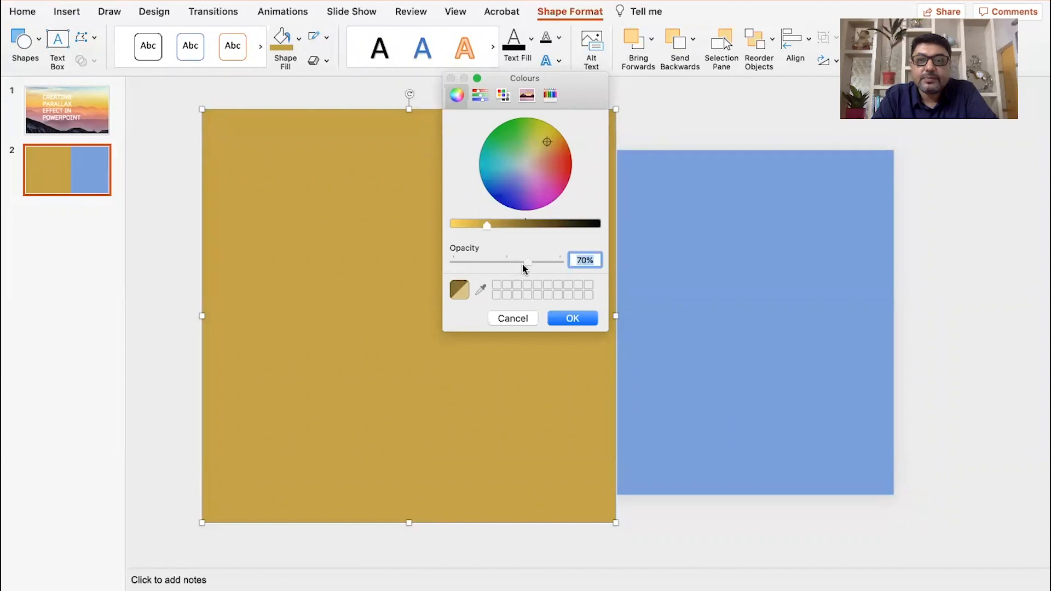
{"action": "left_click", "coordinate": [562, 320]}
{"action": "left_click", "coordinate": [629, 113]}
{"action": "left_click", "coordinate": [585, 116]}
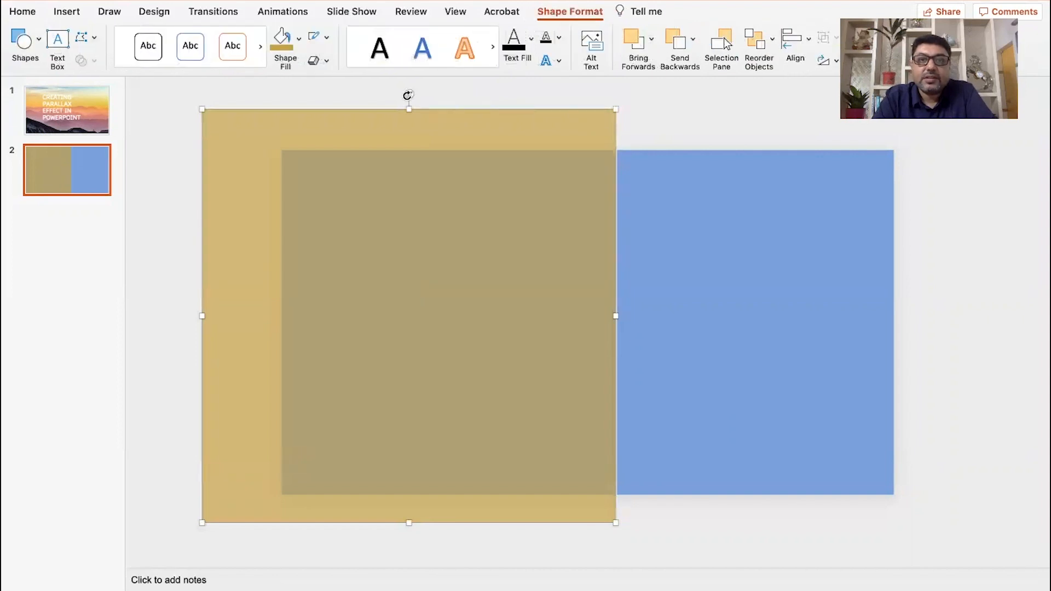
- Rotate the gold square slightly clockwise and shift it left so its right edge slants across the slide
{"action": "left_click_drag", "start_coordinate": [408, 94], "coordinate": [448, 96]}
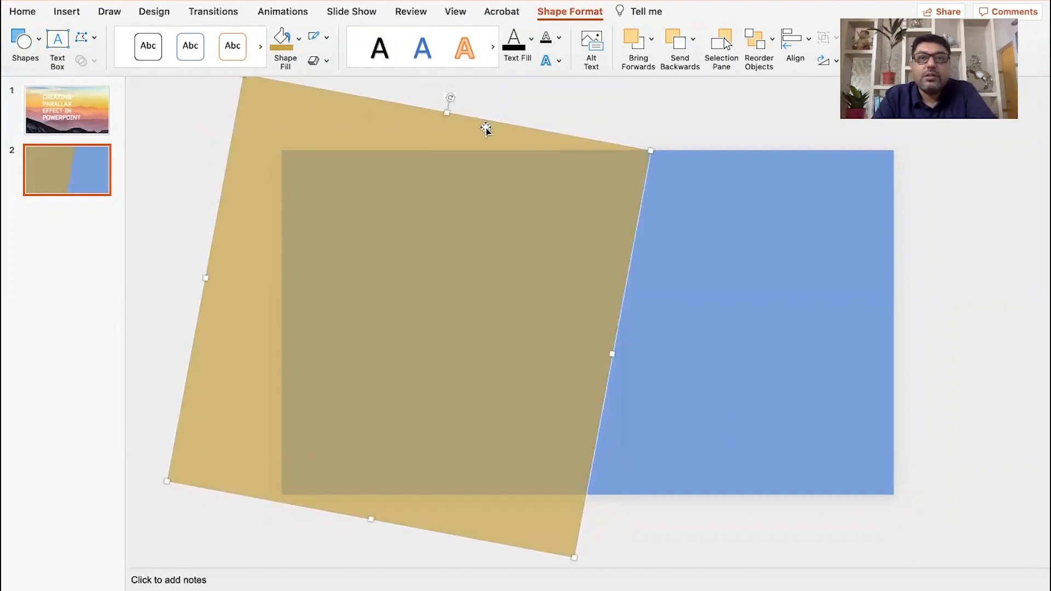
{"action": "left_click_drag", "start_coordinate": [479, 129], "coordinate": [434, 129]}
{"action": "left_click", "coordinate": [525, 102]}
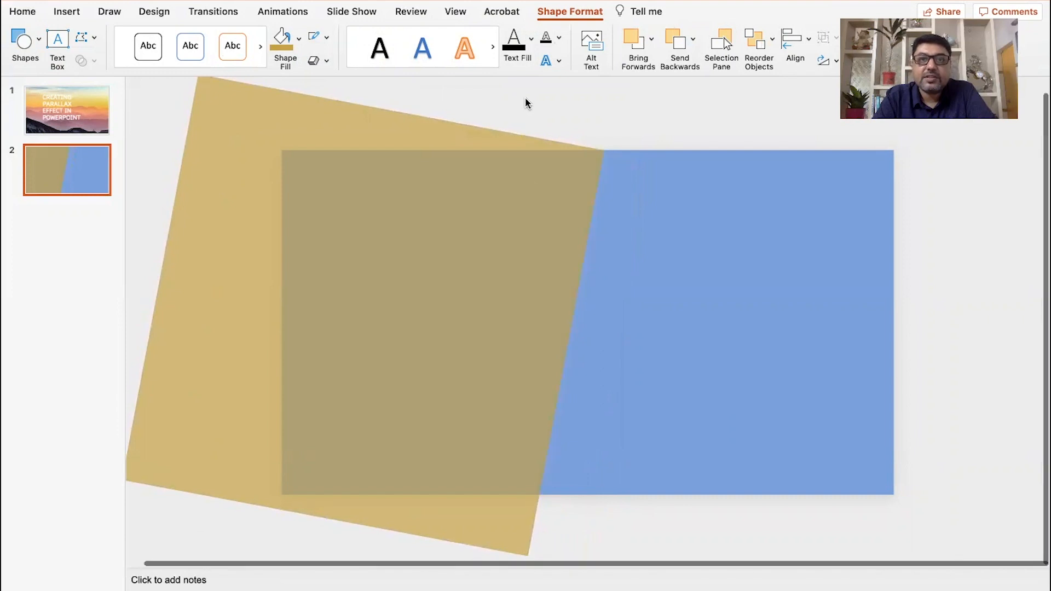
- Show the guides and move the gold square so its upper-right corner meets the vertical centre guide at the slide's top edge
{"action": "left_click", "coordinate": [456, 11]}
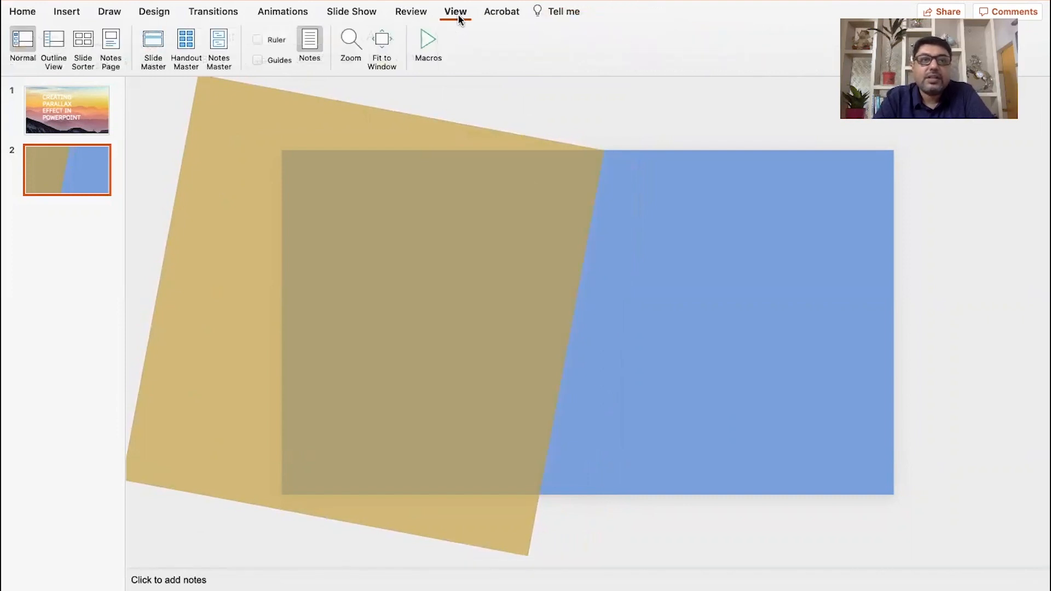
{"action": "left_click", "coordinate": [259, 59]}
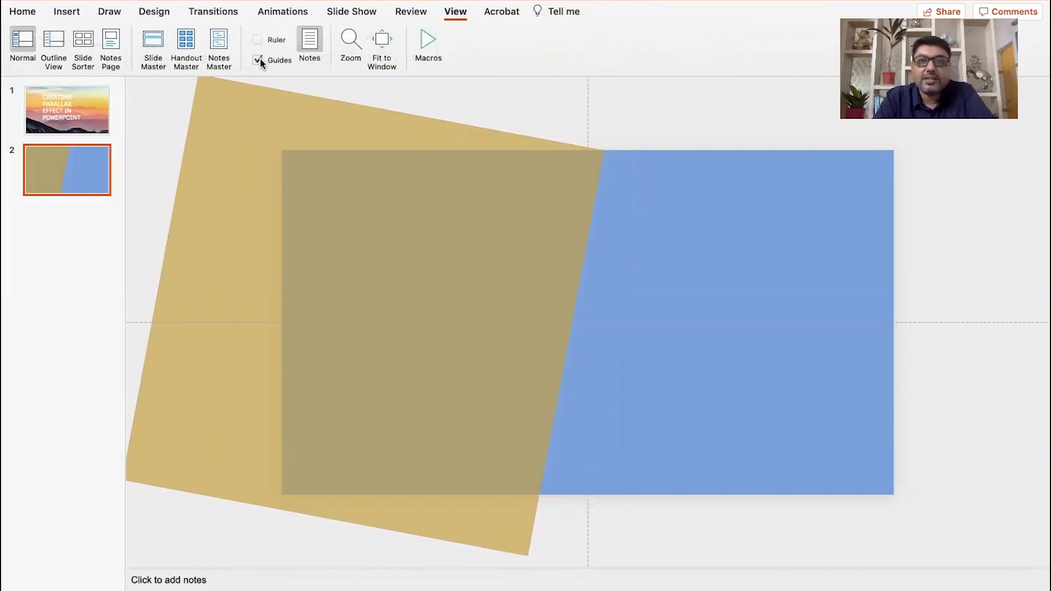
{"action": "left_click_drag", "start_coordinate": [452, 160], "coordinate": [438, 159]}
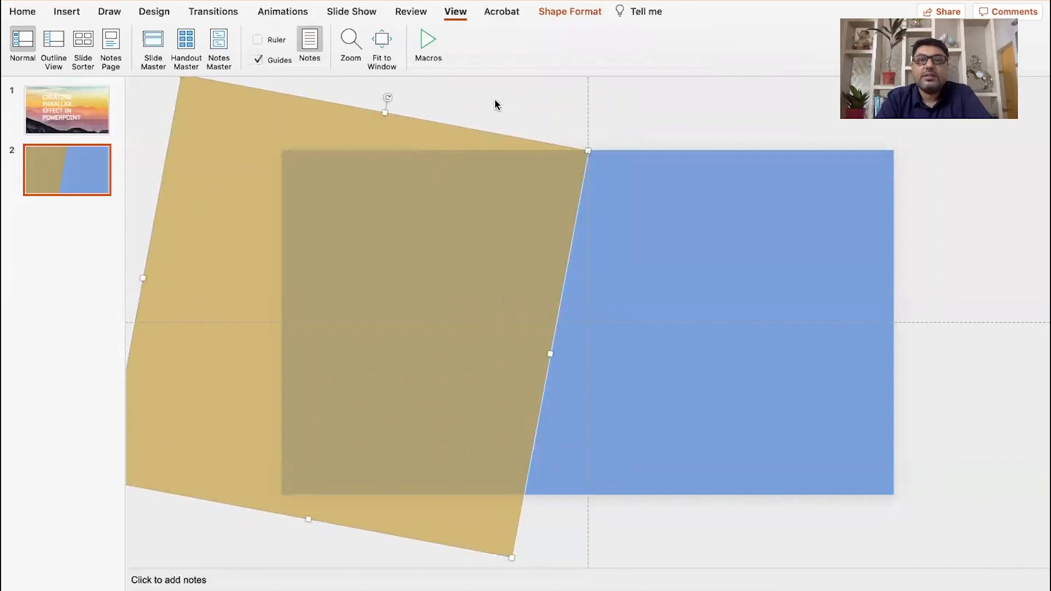
{"action": "left_click", "coordinate": [495, 104]}
- Duplicate the gold square and fill the copy with a light green theme colour
{"action": "left_click", "coordinate": [441, 161]}
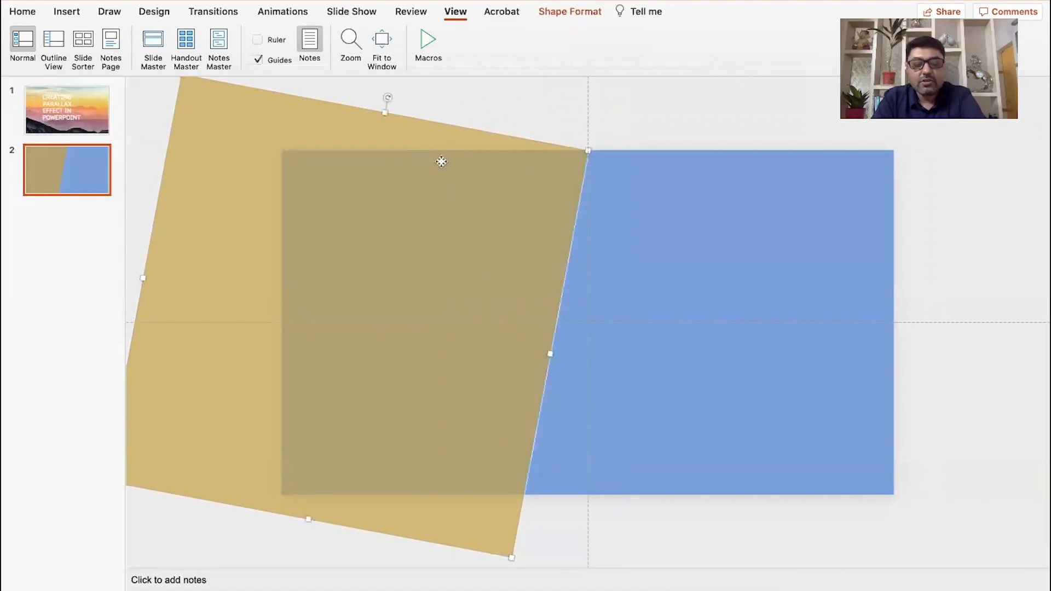
{"action": "key", "text": "super+c"}
{"action": "key", "text": "super+v"}
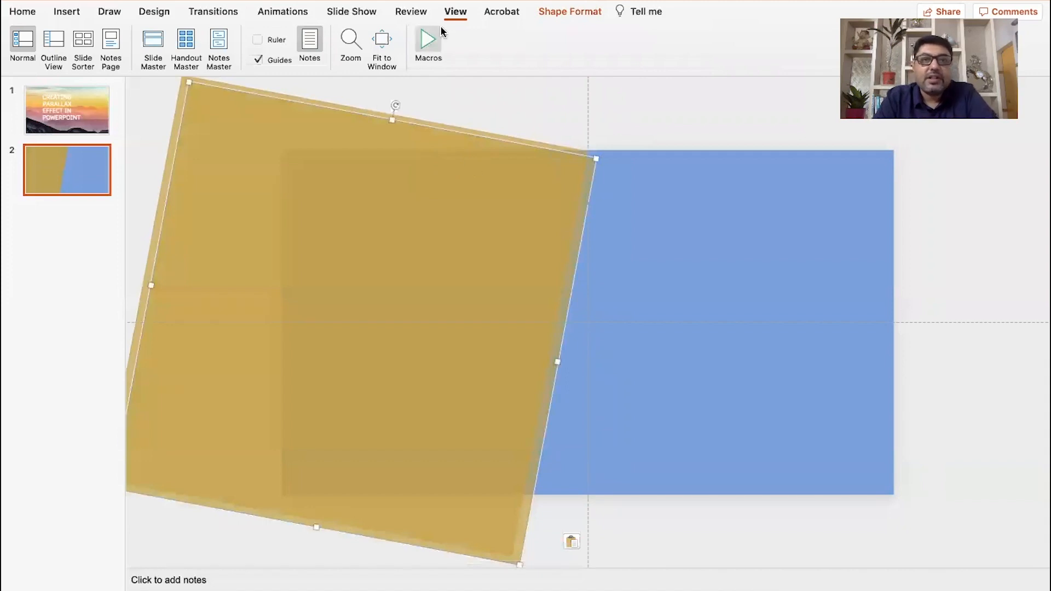
{"action": "left_click", "coordinate": [553, 12]}
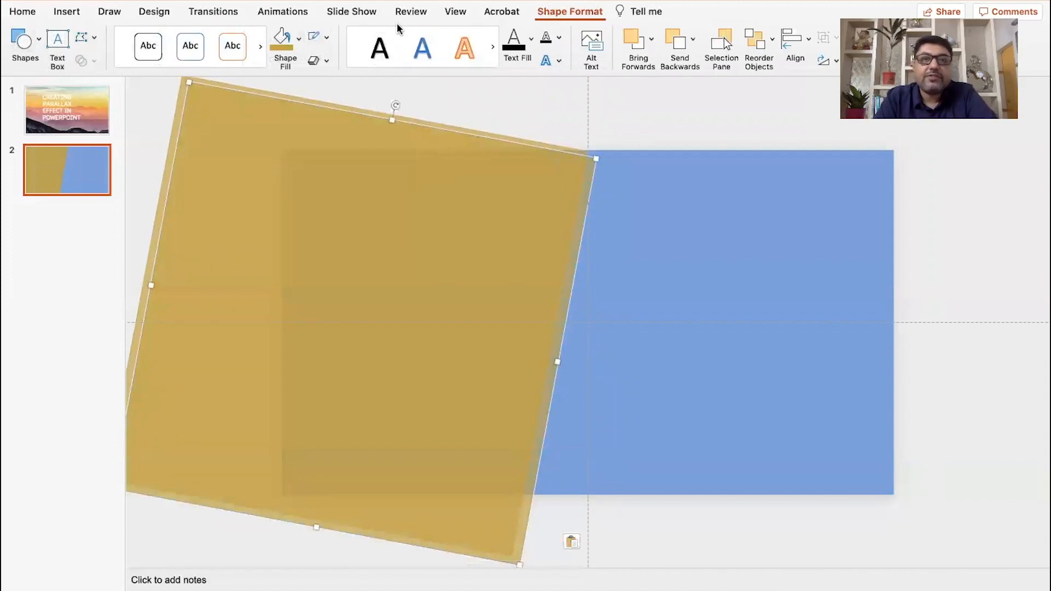
{"action": "left_click", "coordinate": [299, 39]}
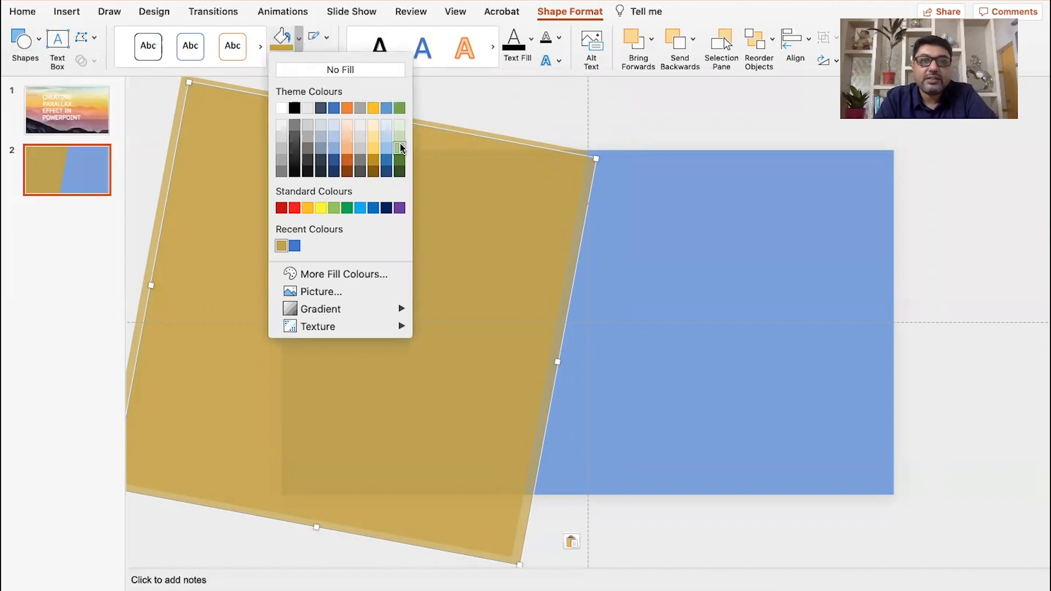
{"action": "left_click", "coordinate": [400, 147]}
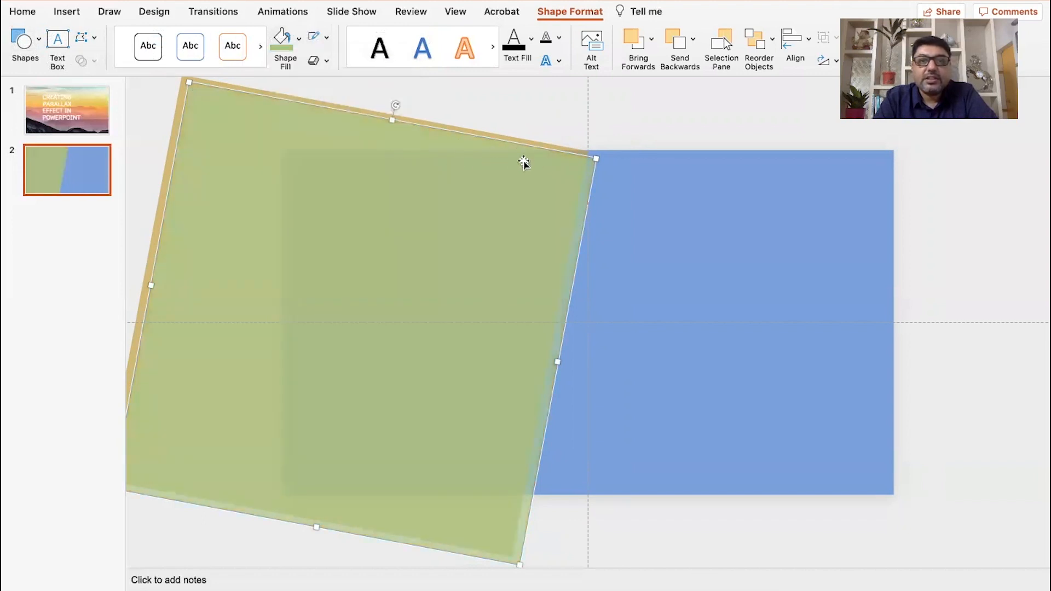
- Rotate the green square to a steeper angle than the gold one, shift it left and enlarge it slightly, exposing a tapering gold strip
{"action": "left_click_drag", "start_coordinate": [395, 105], "coordinate": [416, 116]}
{"action": "left_click_drag", "start_coordinate": [422, 214], "coordinate": [393, 176]}
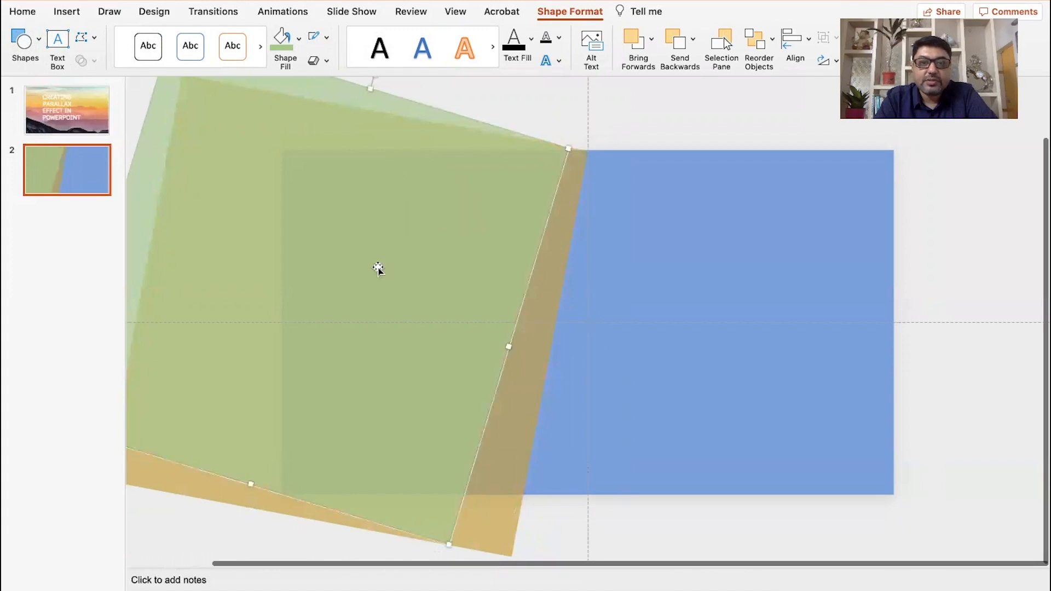
{"action": "left_click_drag", "start_coordinate": [377, 83], "coordinate": [343, 80]}
{"action": "left_click_drag", "start_coordinate": [399, 137], "coordinate": [425, 164]}
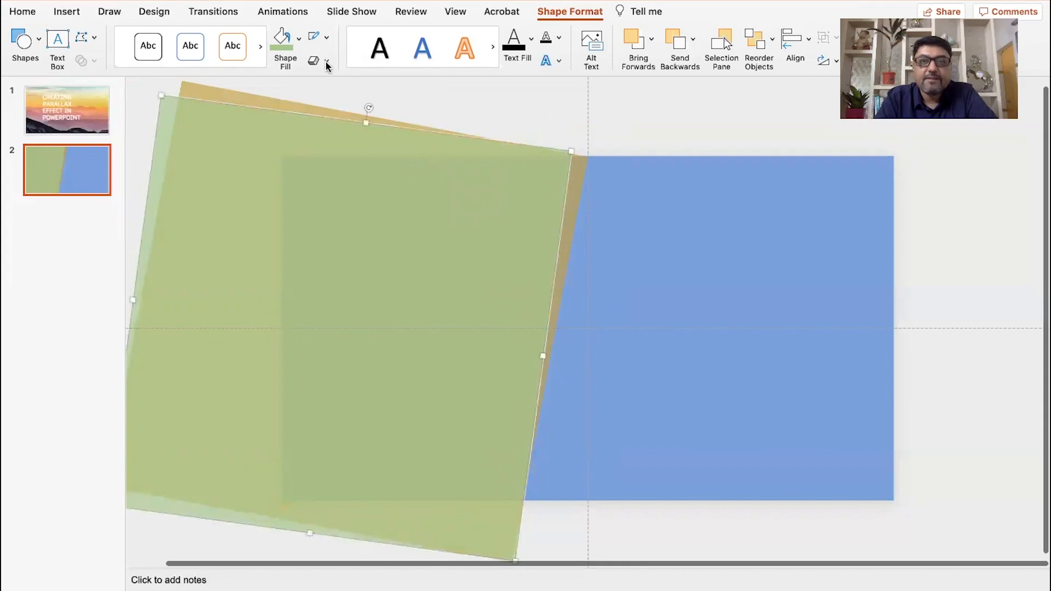
{"action": "left_click_drag", "start_coordinate": [366, 106], "coordinate": [358, 108]}
{"action": "left_click_drag", "start_coordinate": [420, 204], "coordinate": [406, 207]}
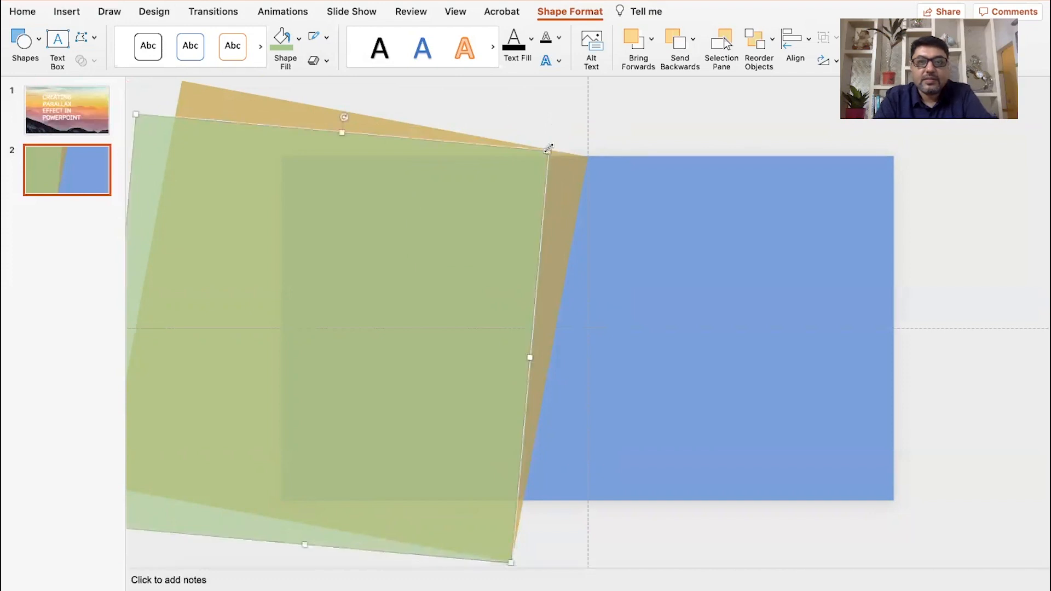
{"action": "left_click_drag", "start_coordinate": [548, 147], "coordinate": [549, 146]}
{"action": "left_click", "coordinate": [556, 124]}
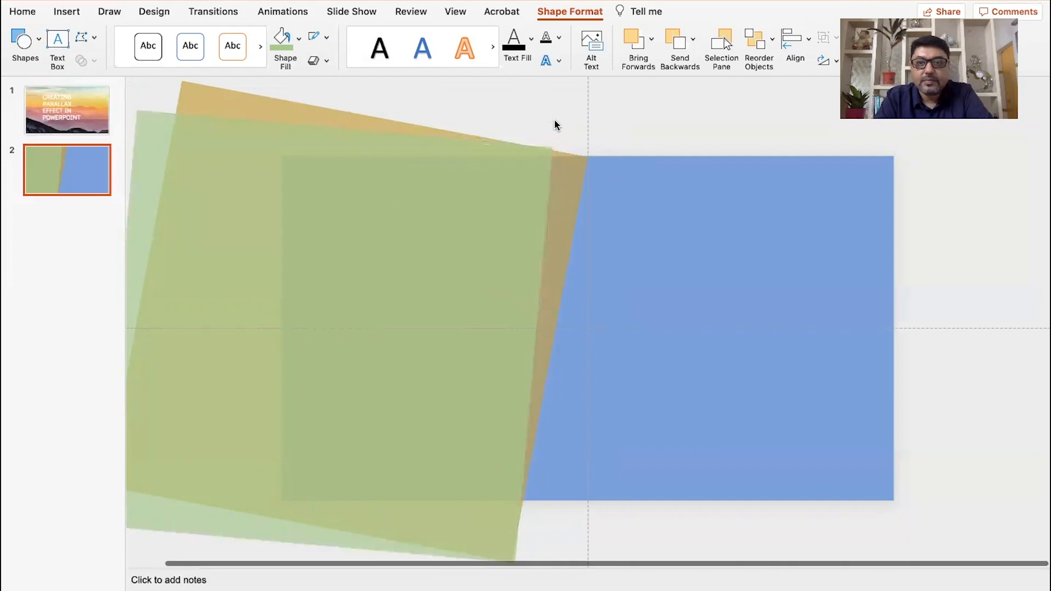
- Fine-tune the green square's rotation, and rotate the gold square further clockwise, realigning its upper-right corner with the centre guide at the slide's top edge
{"action": "left_click", "coordinate": [520, 219]}
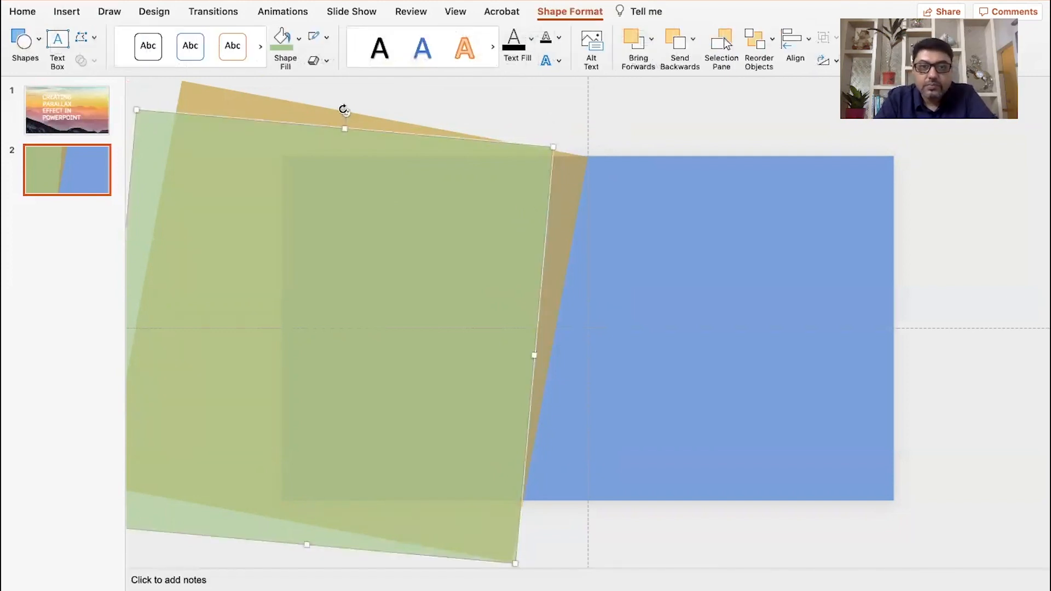
{"action": "left_click_drag", "start_coordinate": [346, 110], "coordinate": [350, 107]}
{"action": "left_click", "coordinate": [474, 102]}
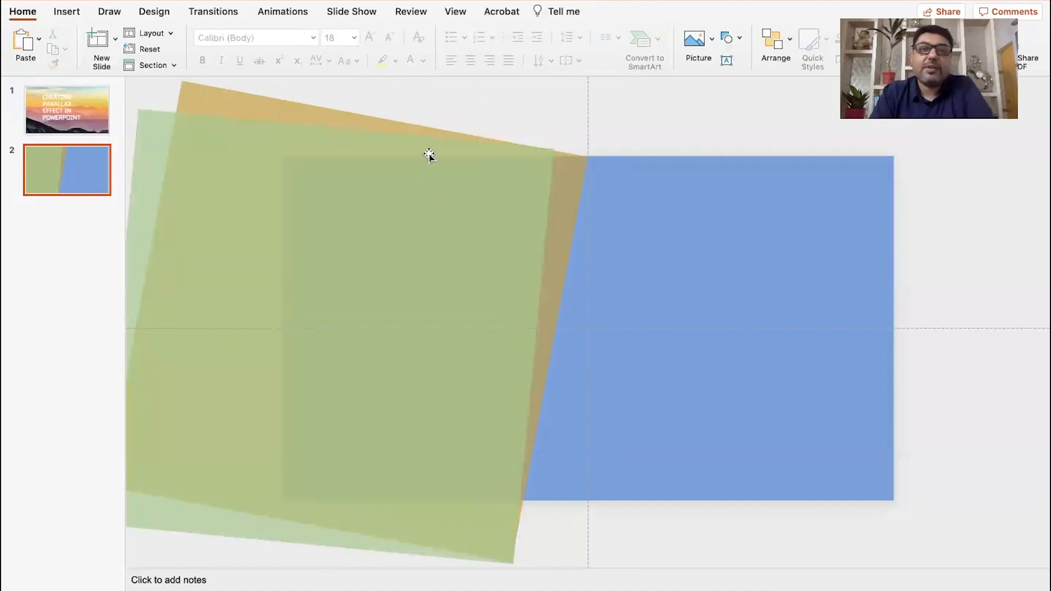
{"action": "left_click", "coordinate": [366, 116]}
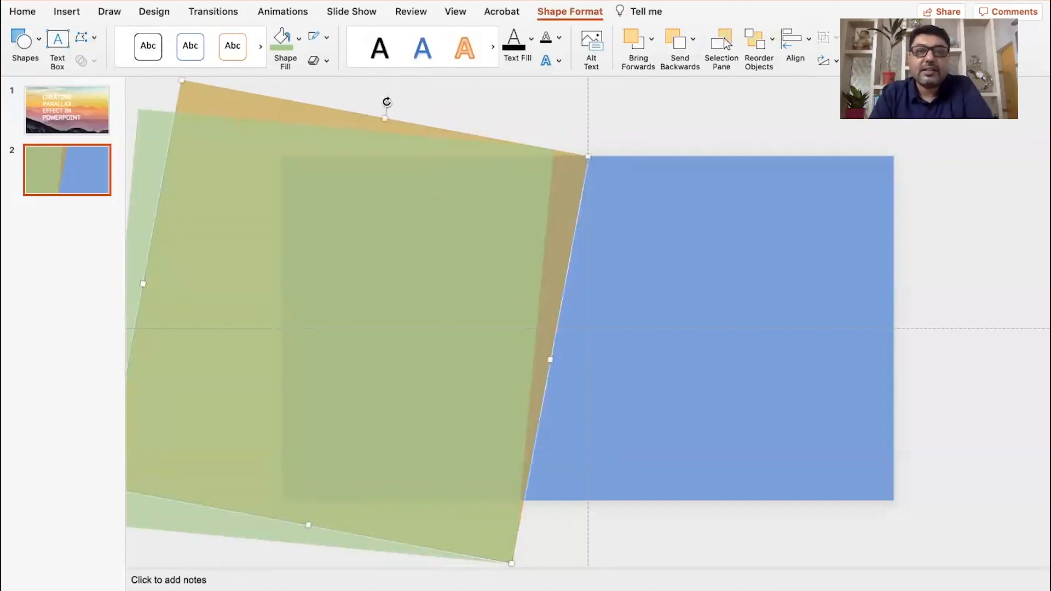
{"action": "left_click_drag", "start_coordinate": [392, 101], "coordinate": [403, 106]}
{"action": "left_click_drag", "start_coordinate": [335, 119], "coordinate": [326, 101]}
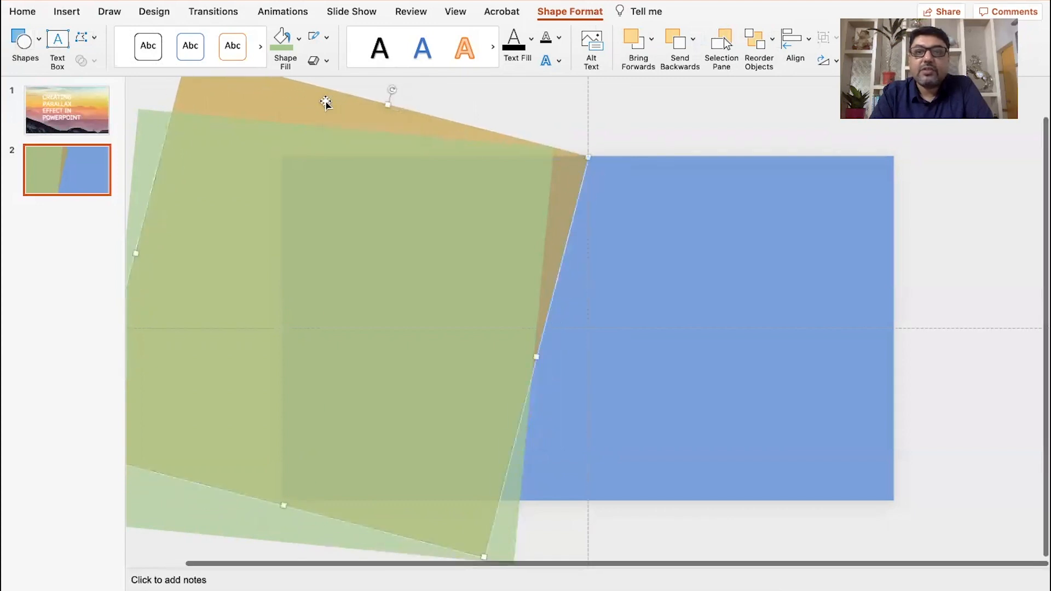
- Rotate the left green square further clockwise and reposition it so its lower-right corner meets the gold square's, leaving a tapering gold strip
{"action": "left_click", "coordinate": [341, 157]}
{"action": "left_click_drag", "start_coordinate": [340, 157], "coordinate": [315, 144]}
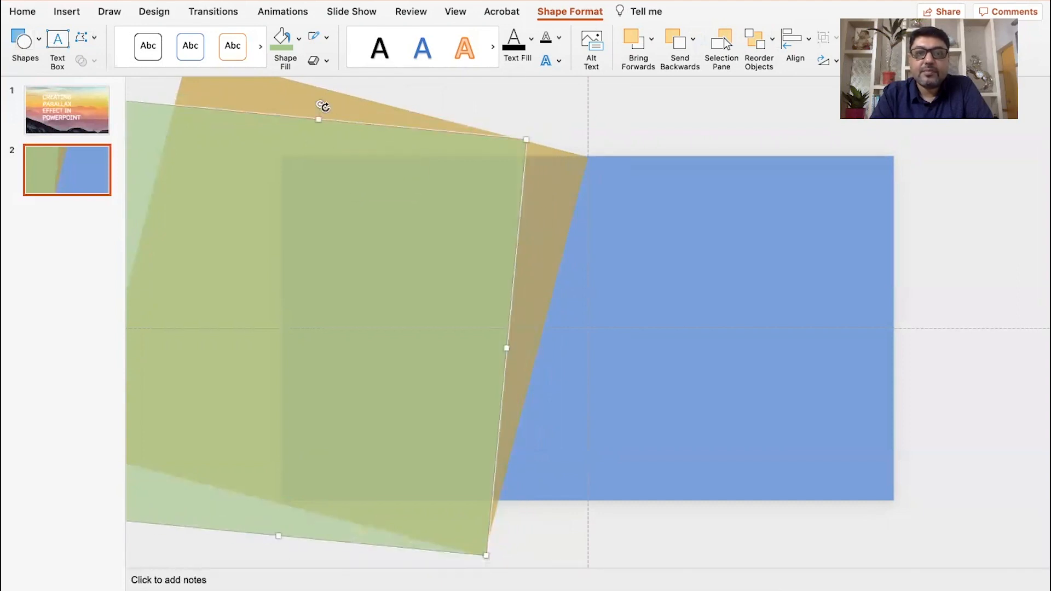
{"action": "left_click_drag", "start_coordinate": [320, 105], "coordinate": [337, 99]}
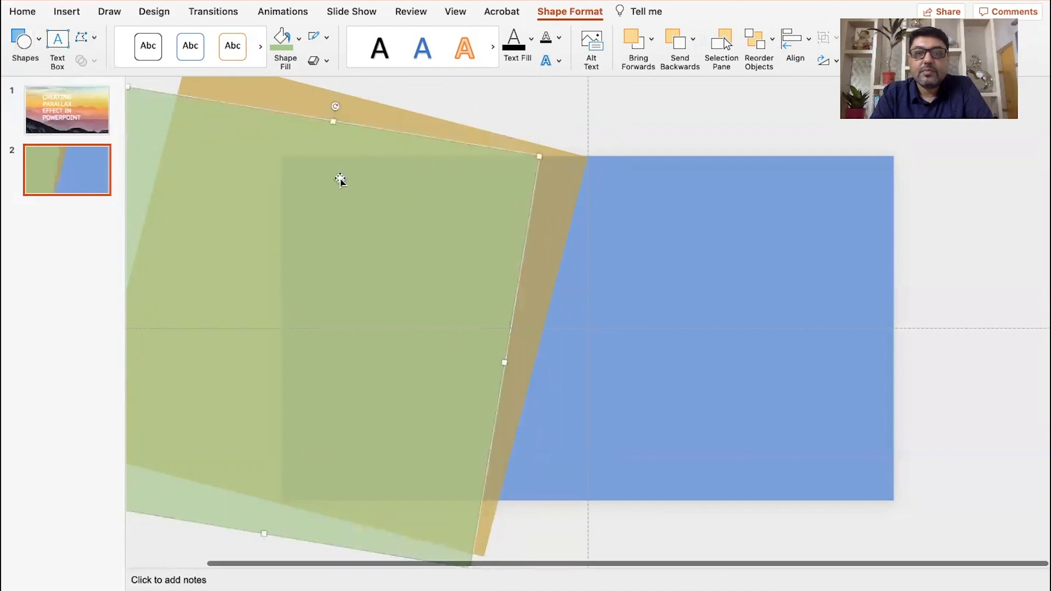
{"action": "left_click_drag", "start_coordinate": [352, 183], "coordinate": [364, 181]}
{"action": "left_click", "coordinate": [488, 117]}
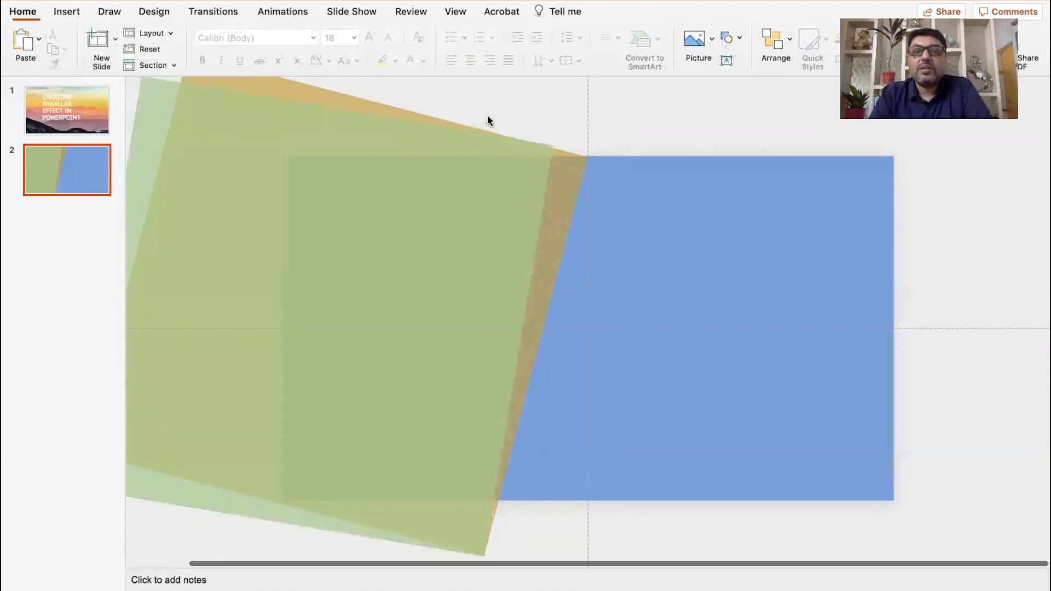
- Duplicate the green and gold squares together and place the copies over the right part of the slide, leaving a slanted blue band between the pairs
{"action": "left_click", "coordinate": [420, 138]}
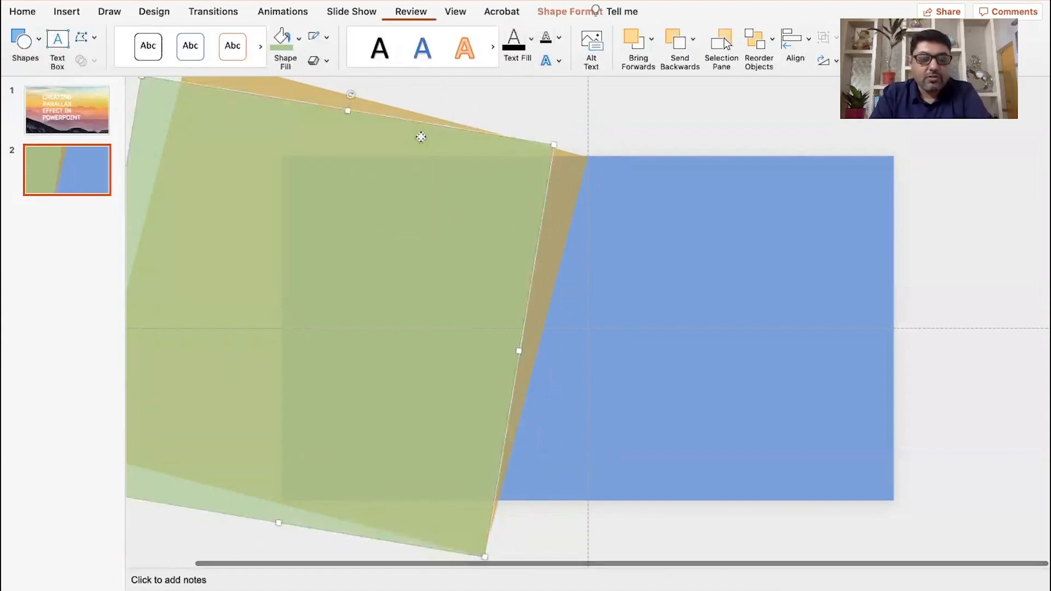
{"action": "left_click", "coordinate": [563, 178], "text": "shift"}
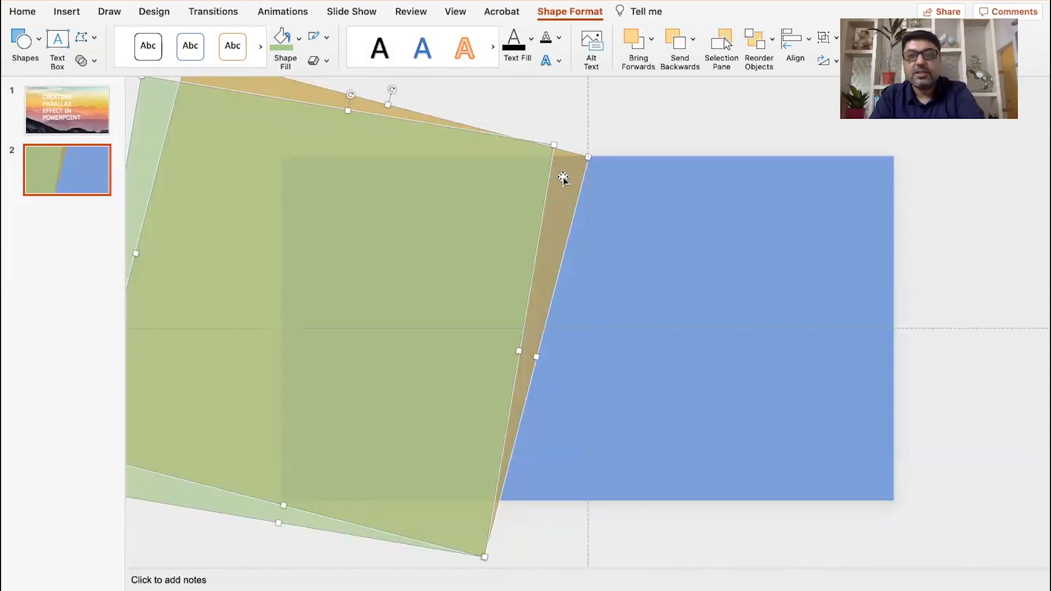
{"action": "key", "text": "super+v"}
{"action": "left_click_drag", "start_coordinate": [528, 190], "coordinate": [995, 232]}
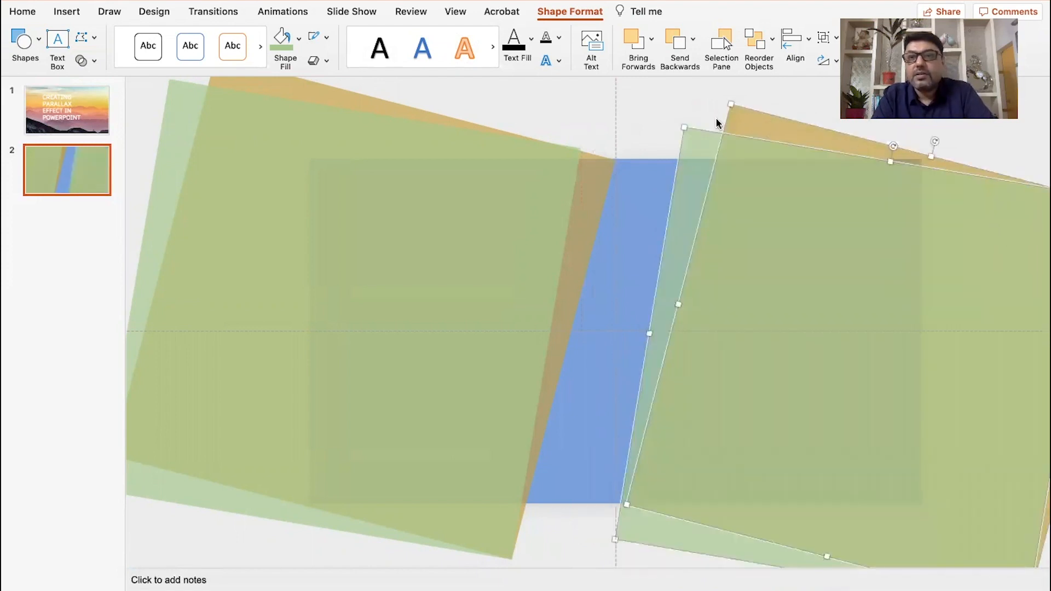
- Rotate the right green copy clockwise and move it so its lower-left corner meets the gold copy's left edge at the slide's bottom
{"action": "left_click", "coordinate": [718, 124]}
{"action": "left_click", "coordinate": [704, 141]}
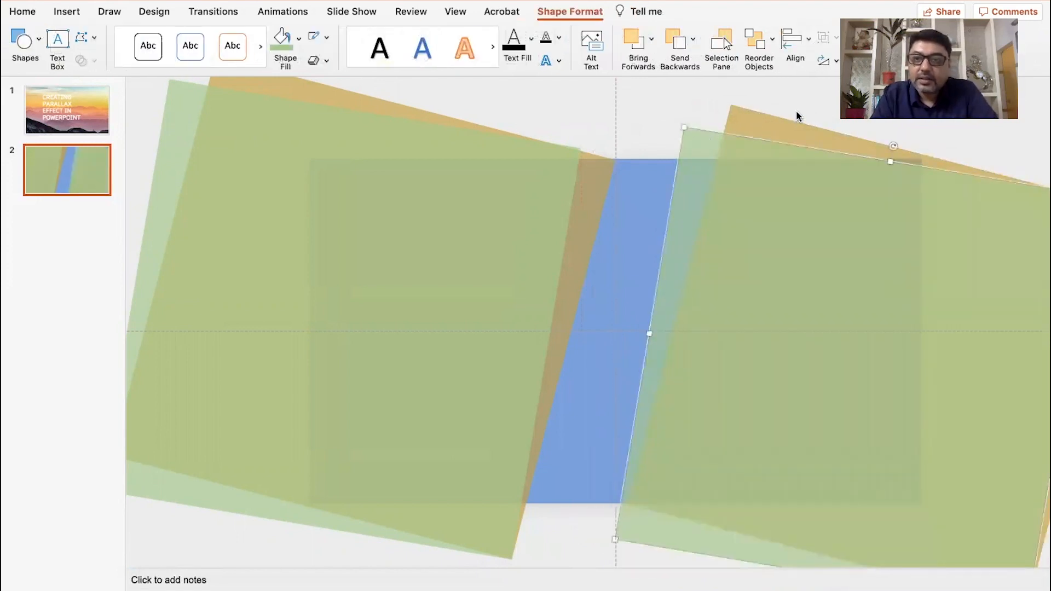
{"action": "left_click_drag", "start_coordinate": [893, 147], "coordinate": [949, 170]}
{"action": "left_click_drag", "start_coordinate": [842, 228], "coordinate": [886, 257]}
{"action": "left_click_drag", "start_coordinate": [998, 195], "coordinate": [969, 194]}
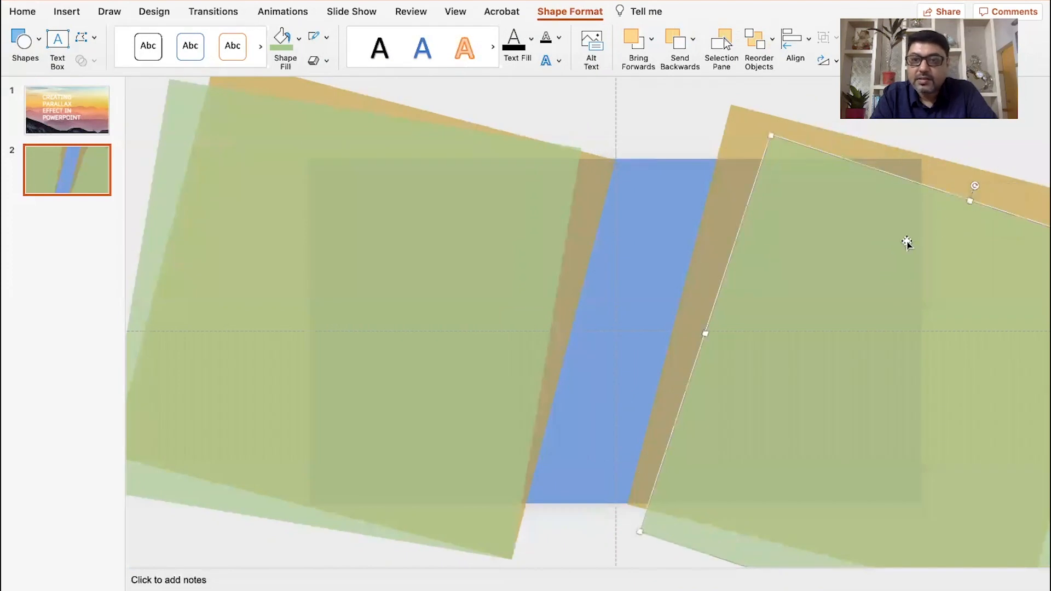
{"action": "left_click_drag", "start_coordinate": [873, 244], "coordinate": [864, 223]}
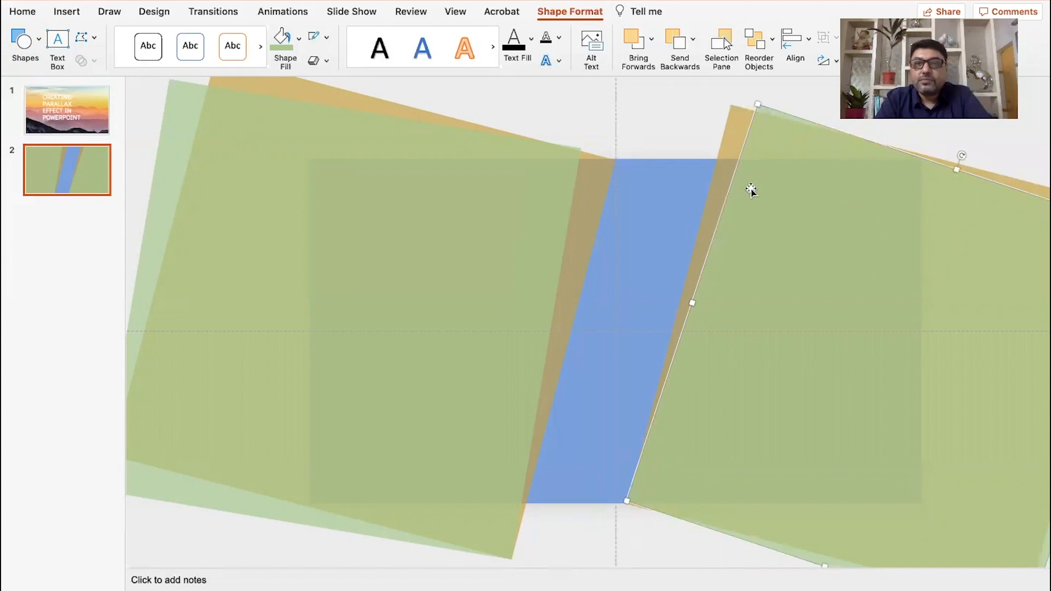
- Shift the right gold and green copies slightly left so the green copy's lower-left corner meets the vertical centre guide at the slide's bottom edge
{"action": "left_click_drag", "start_coordinate": [734, 136], "coordinate": [725, 134]}
{"action": "left_click_drag", "start_coordinate": [749, 192], "coordinate": [745, 195]}
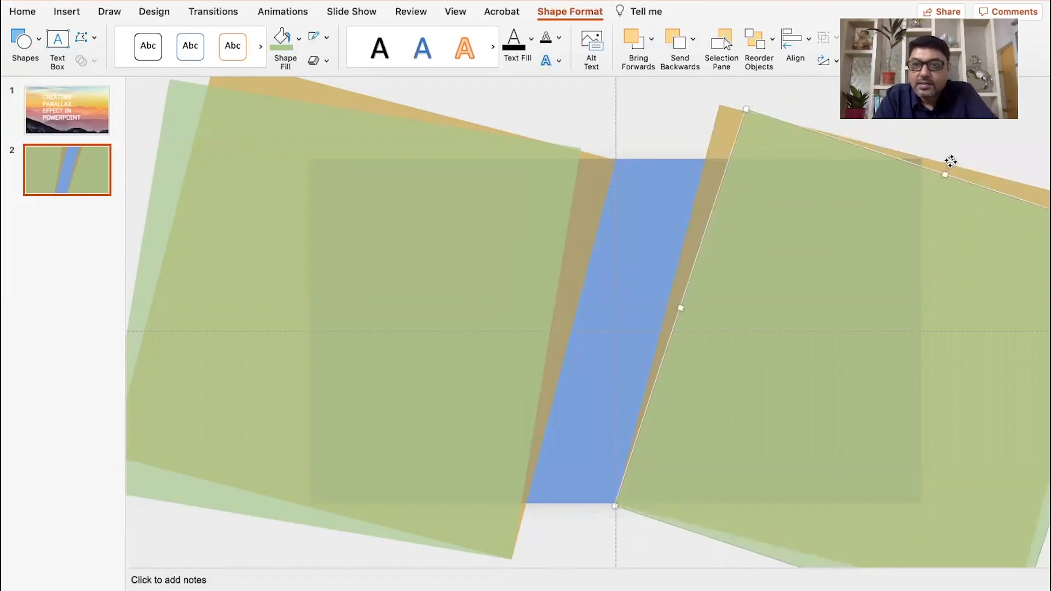
{"action": "left_click", "coordinate": [662, 117]}
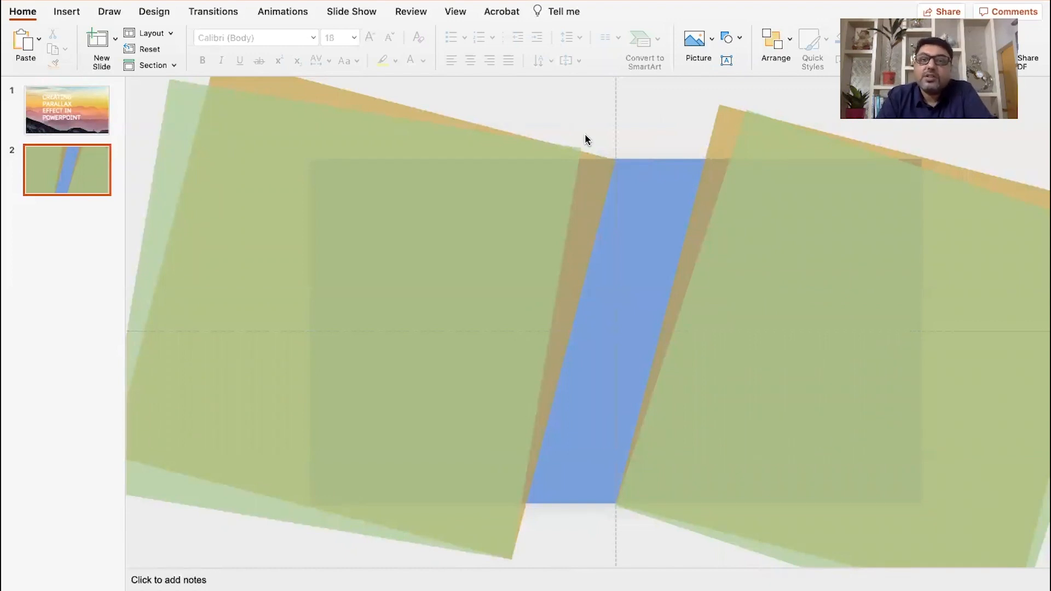
{"action": "left_click", "coordinate": [641, 185]}
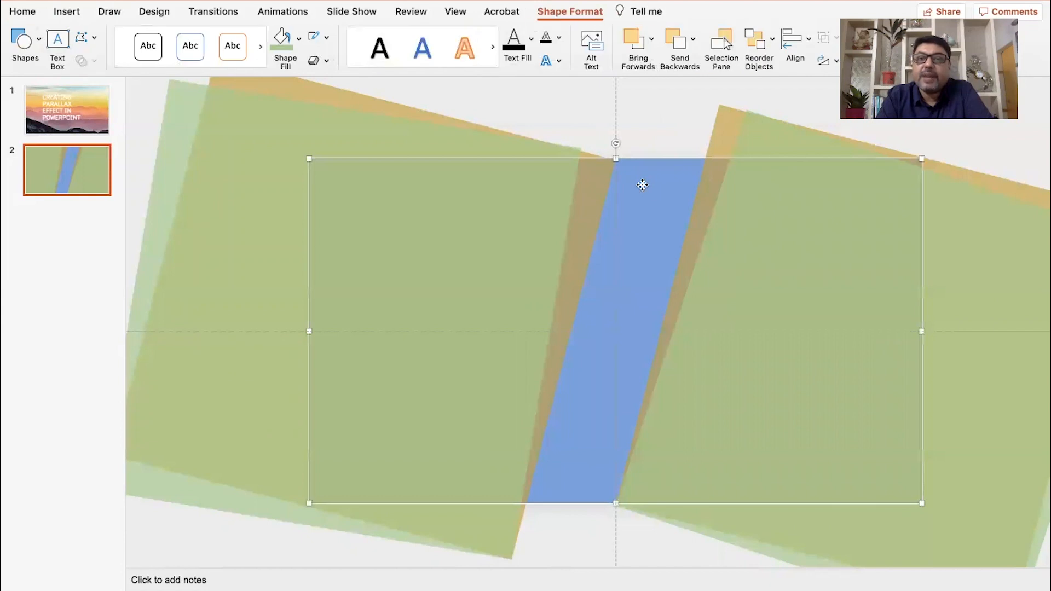
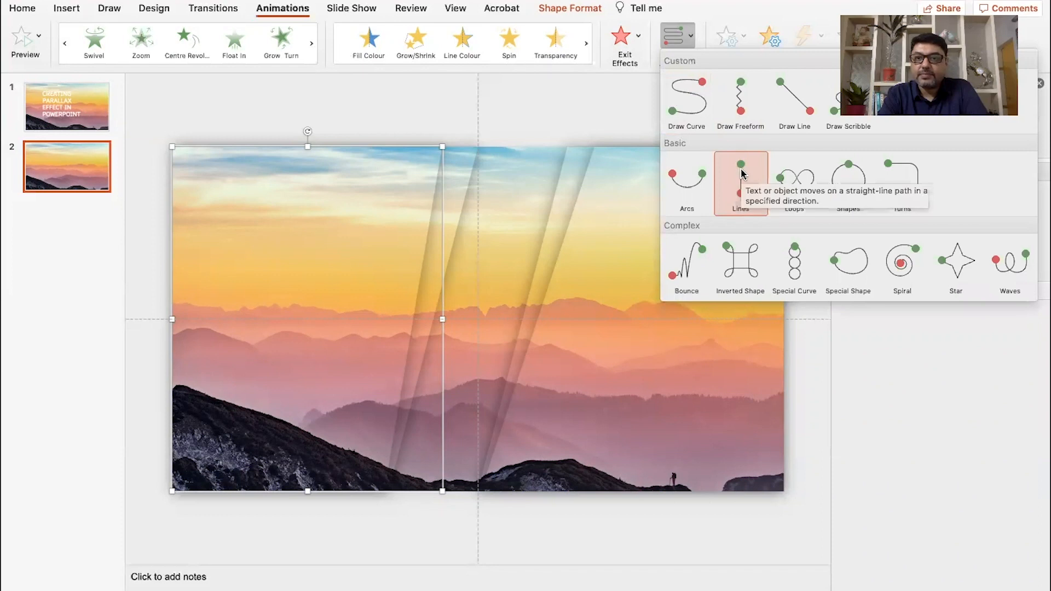
- Apply a Lines motion path to the leftmost picture panel and set its direction to Left
{"action": "left_click", "coordinate": [741, 176]}
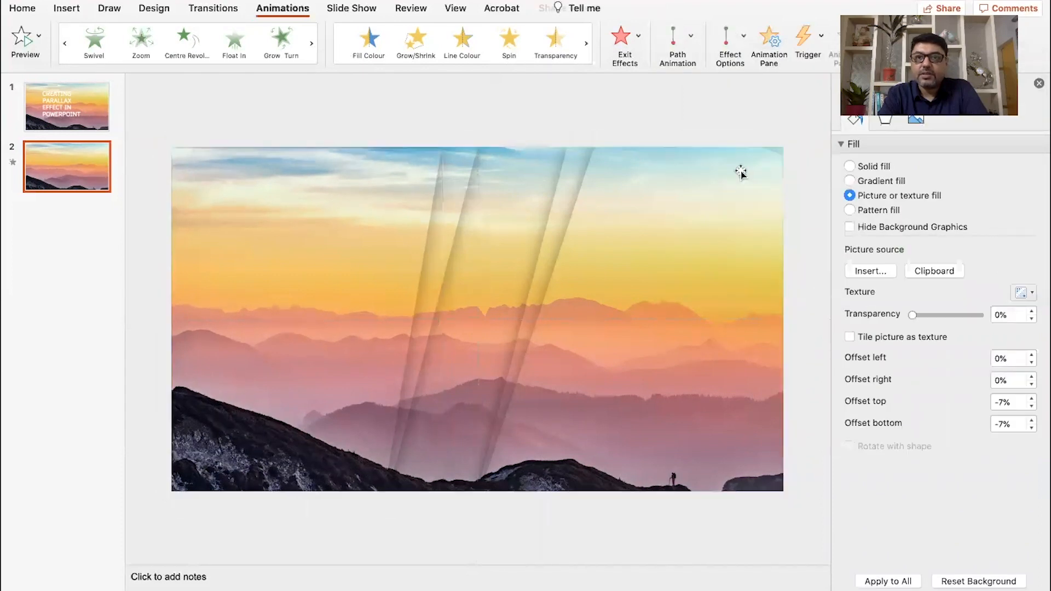
{"action": "left_click", "coordinate": [691, 39]}
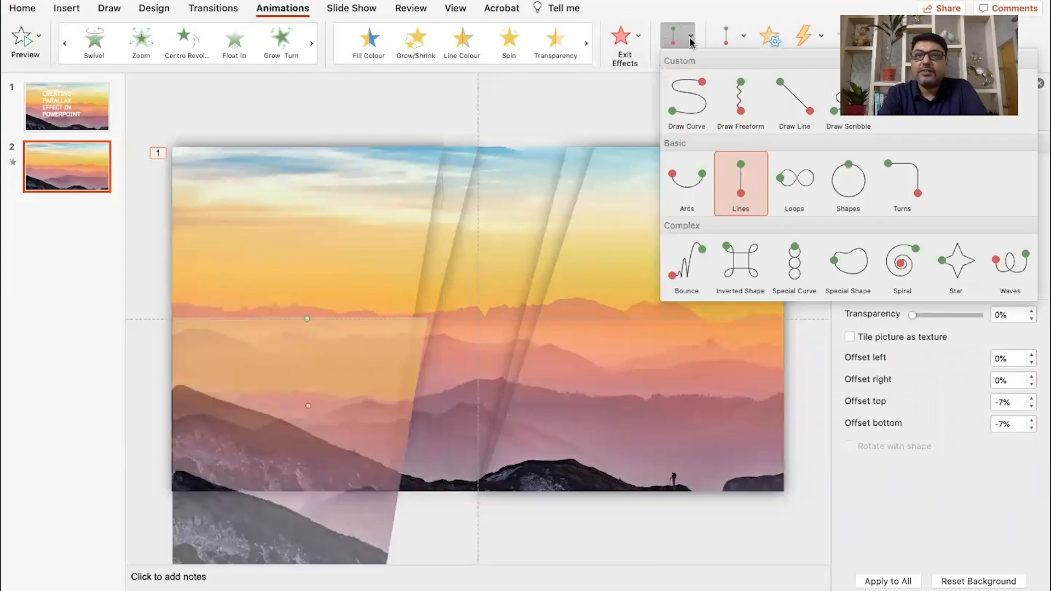
{"action": "left_click", "coordinate": [691, 40]}
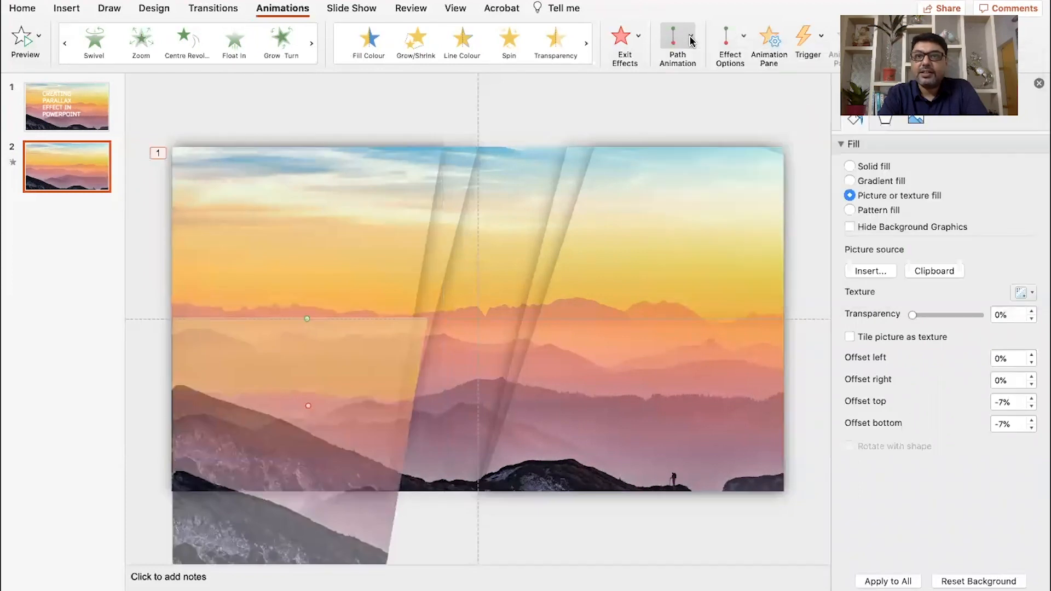
{"action": "left_click", "coordinate": [744, 38]}
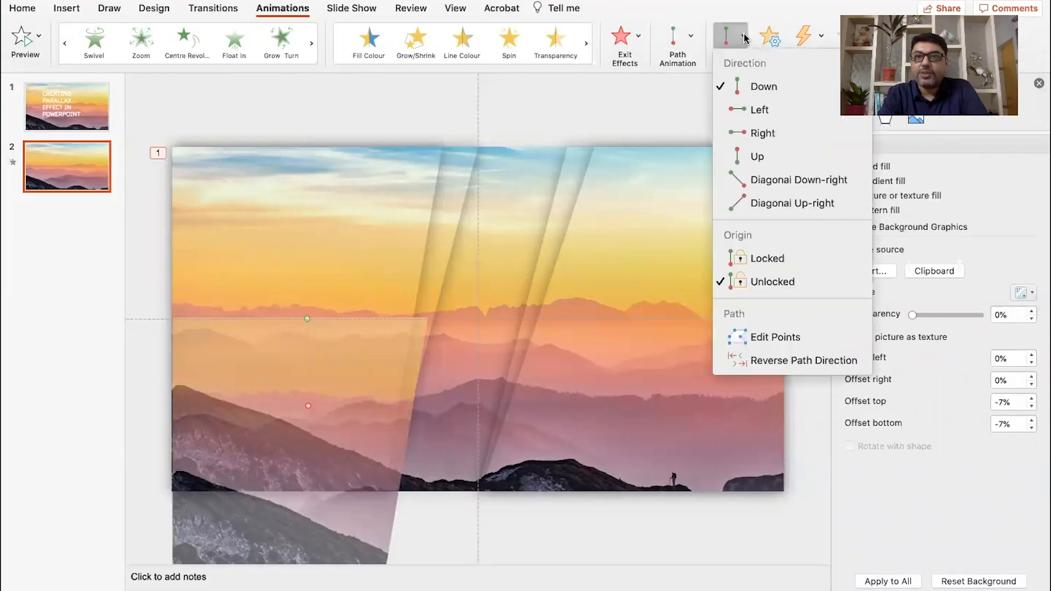
{"action": "left_click", "coordinate": [747, 110]}
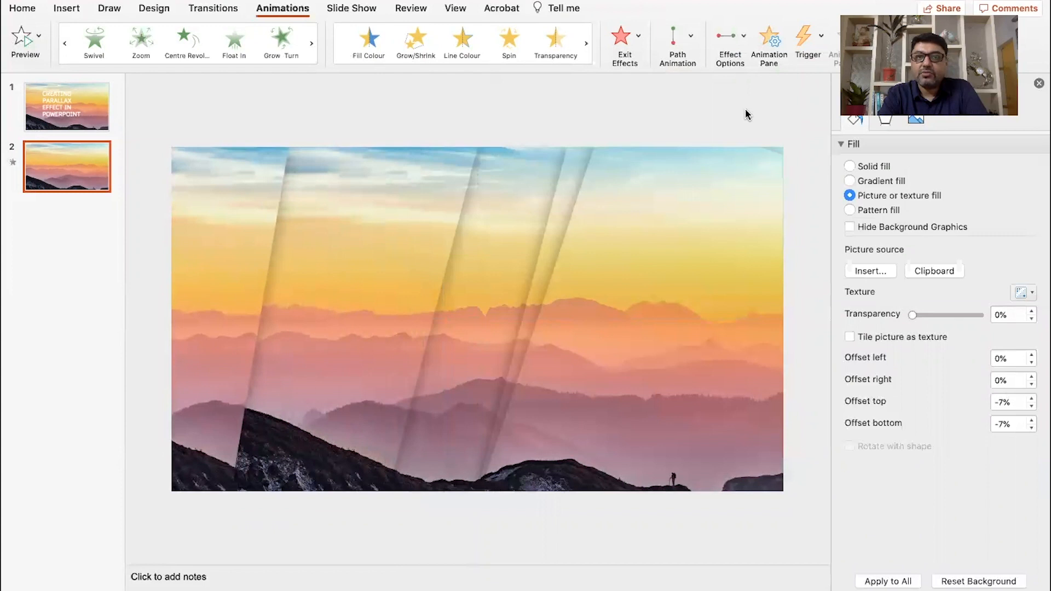
- Show the list of animations and set the leftmost panel's motion path to start With Previous
{"action": "left_click", "coordinate": [344, 209]}
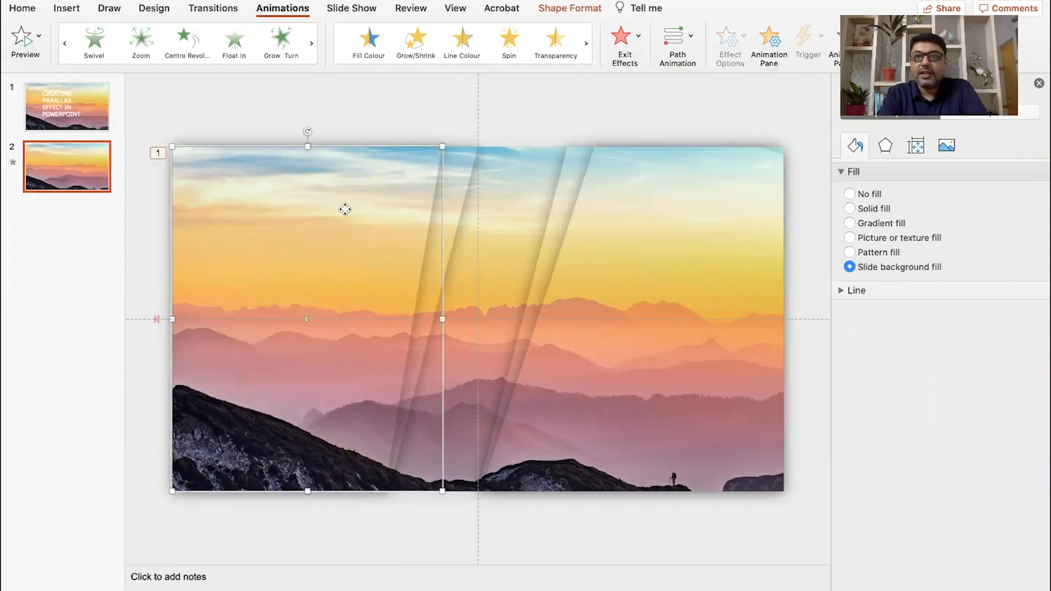
{"action": "left_click", "coordinate": [332, 111]}
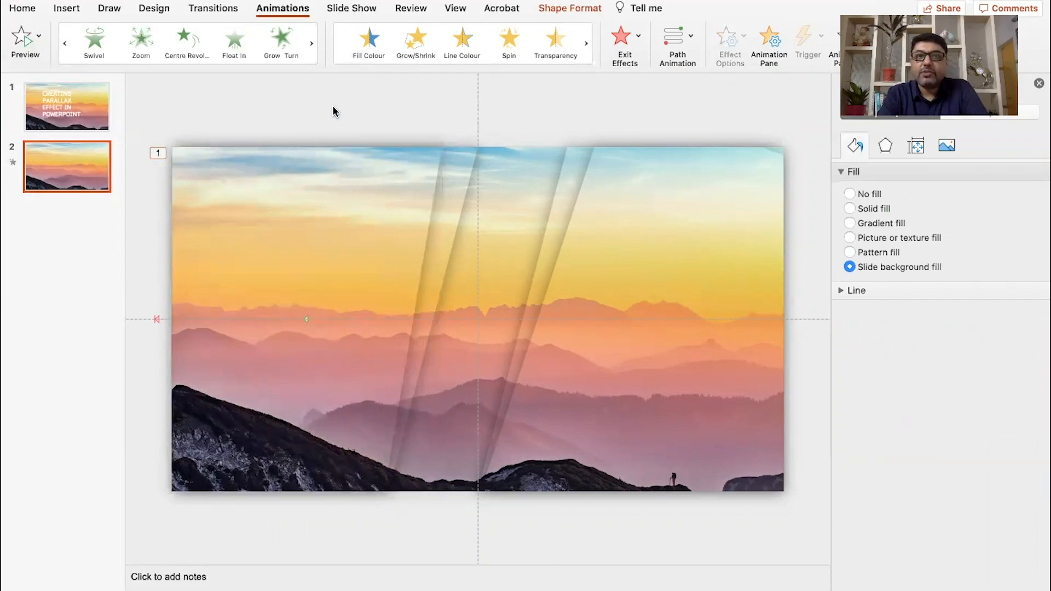
{"action": "left_click", "coordinate": [336, 197]}
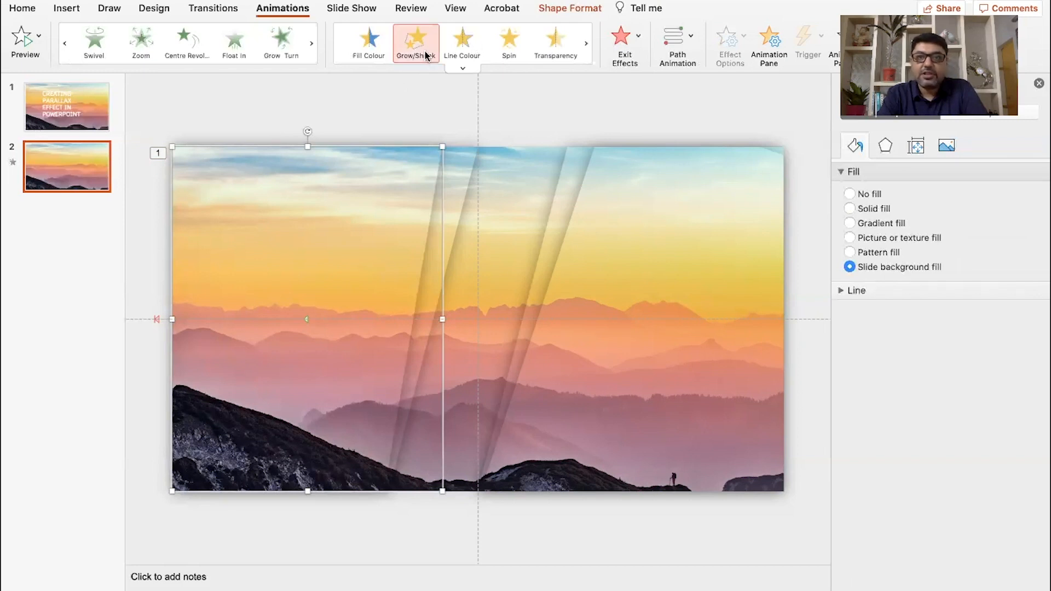
{"action": "left_click", "coordinate": [766, 47]}
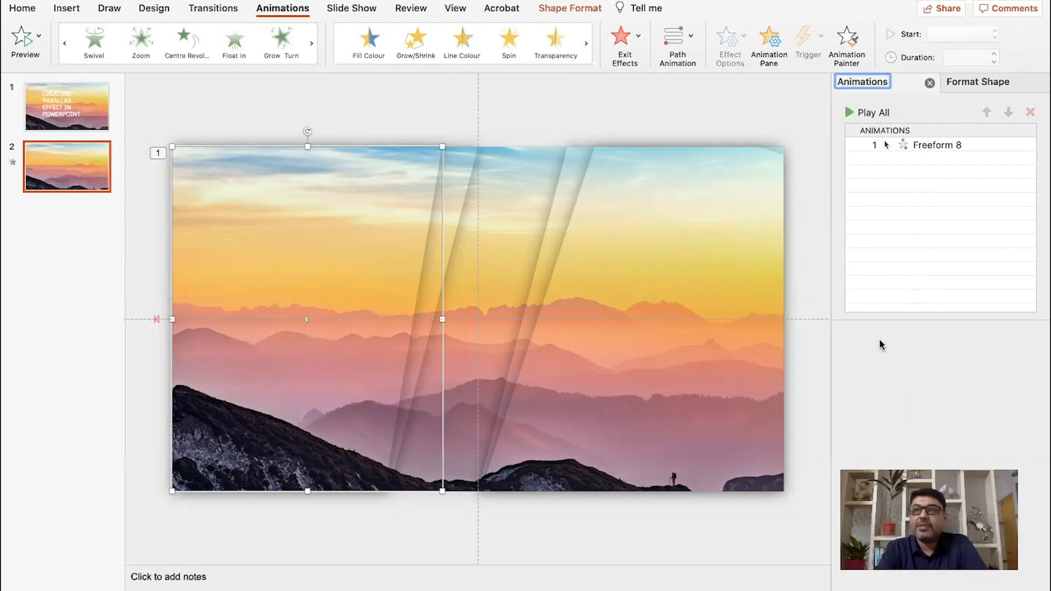
{"action": "left_click", "coordinate": [928, 145]}
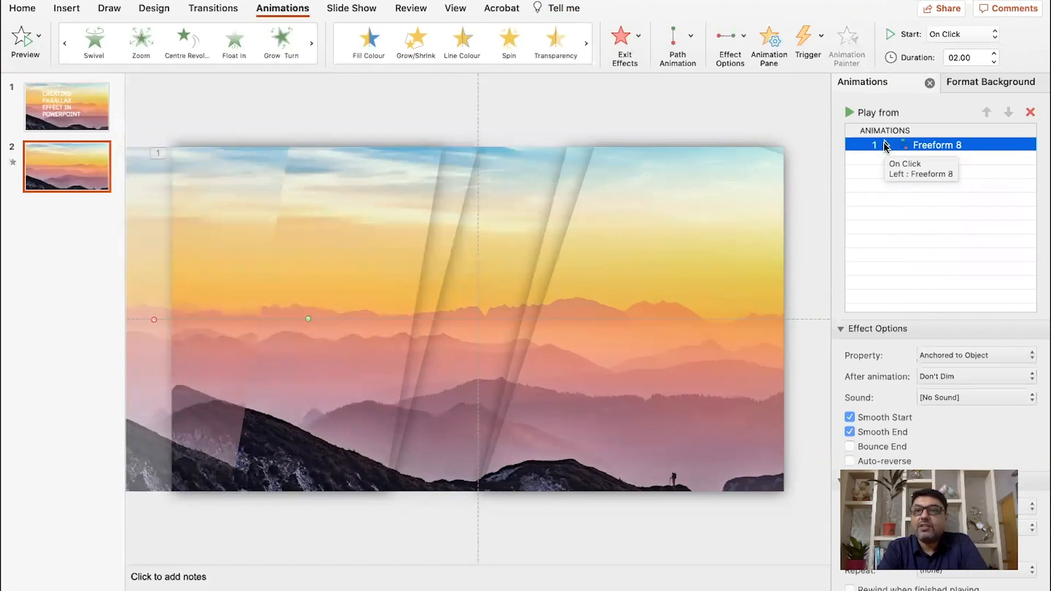
{"action": "left_click", "coordinate": [966, 35]}
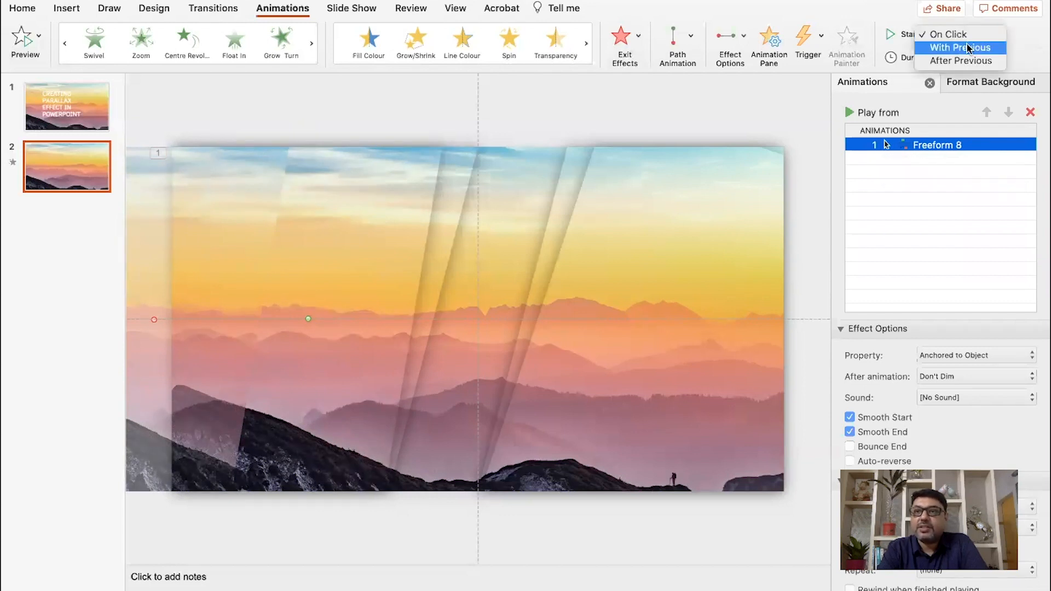
{"action": "left_click", "coordinate": [967, 47]}
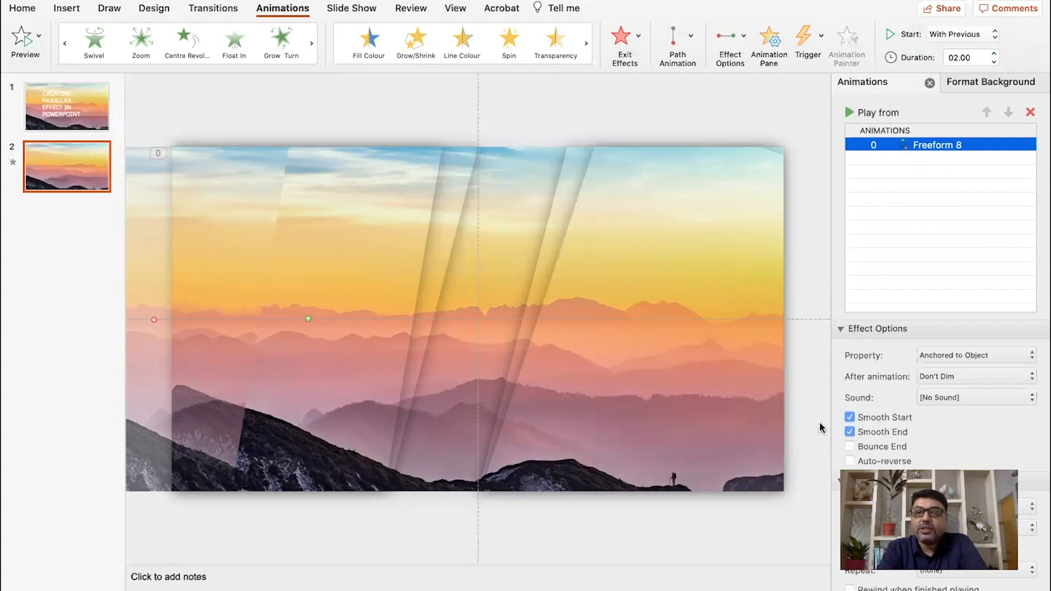
- Add a Grow/Shrink emphasis animation to the leftmost panel and set it to start With Previous
{"action": "left_click", "coordinate": [359, 286]}
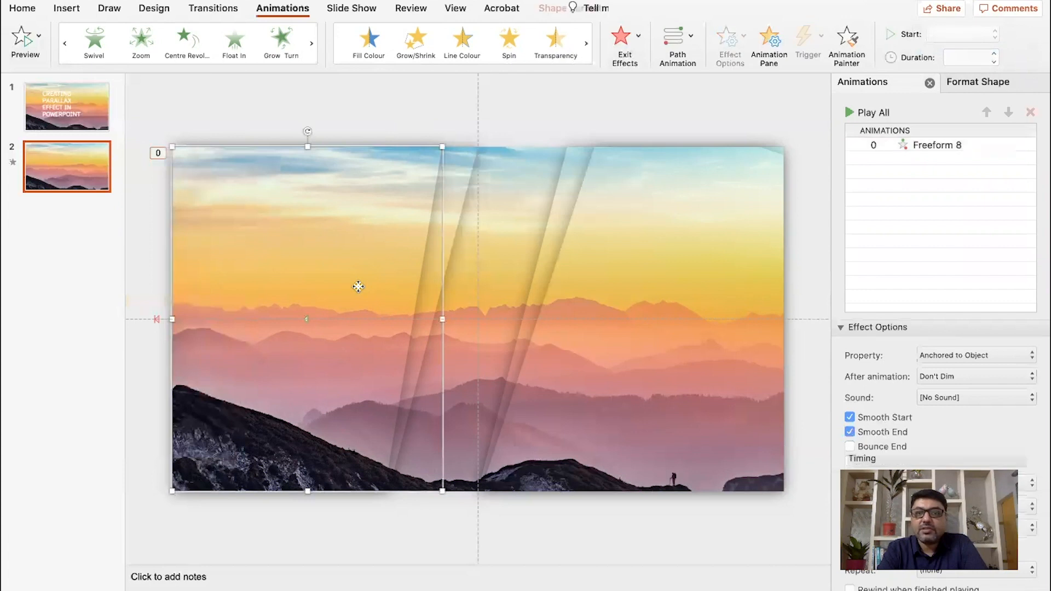
{"action": "left_click", "coordinate": [915, 145]}
{"action": "left_click", "coordinate": [368, 164]}
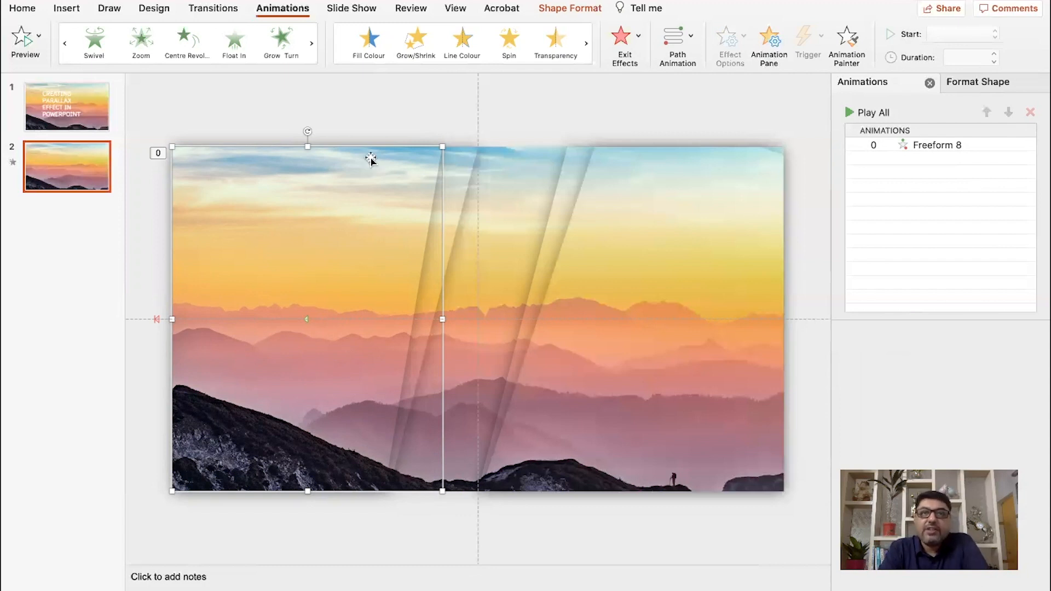
{"action": "left_click", "coordinate": [417, 45]}
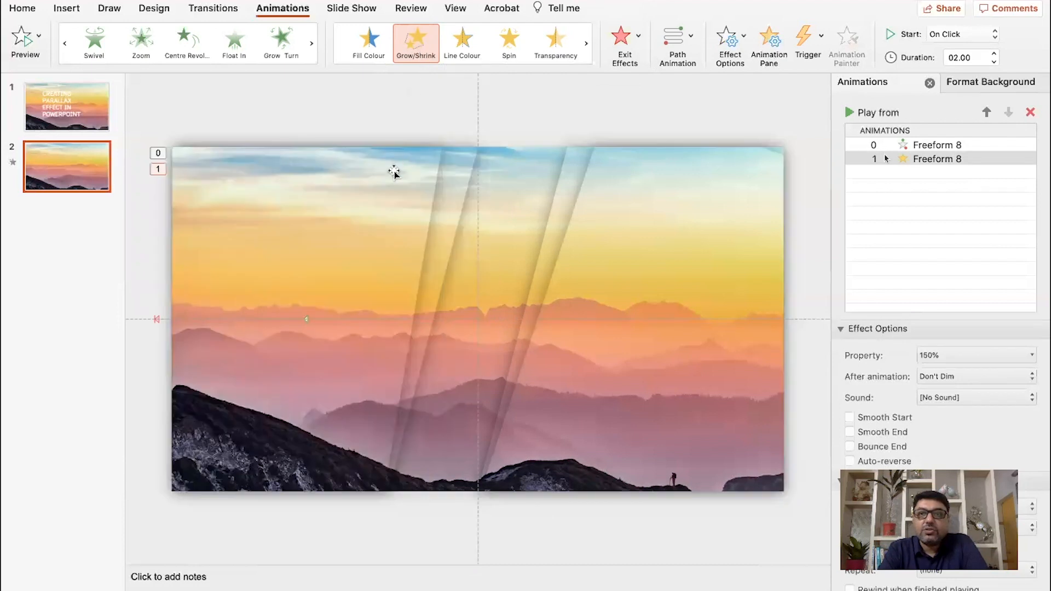
{"action": "left_click", "coordinate": [926, 160]}
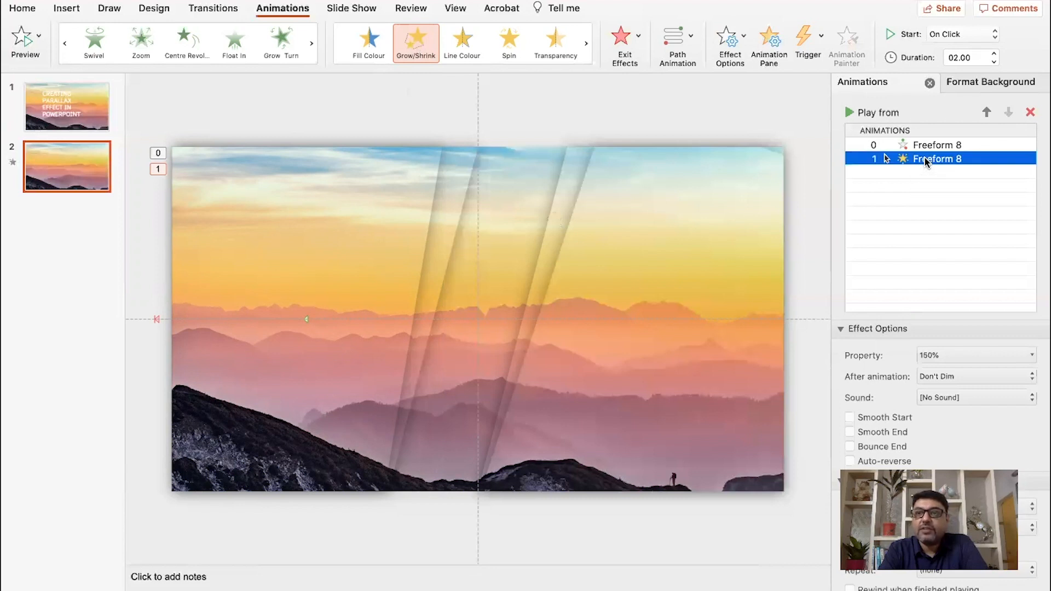
{"action": "left_click", "coordinate": [984, 36]}
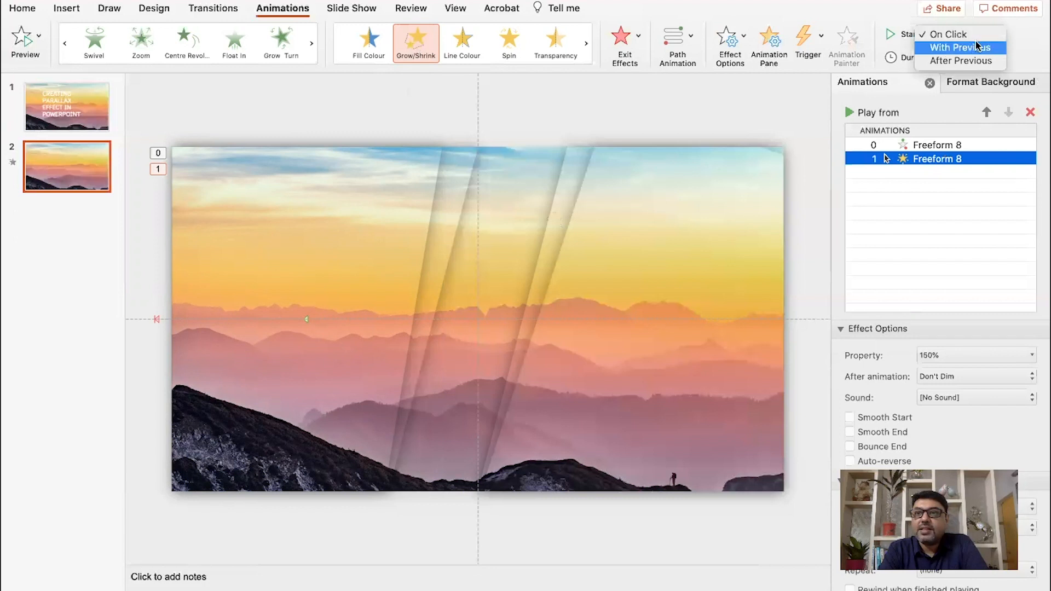
{"action": "left_click", "coordinate": [973, 47]}
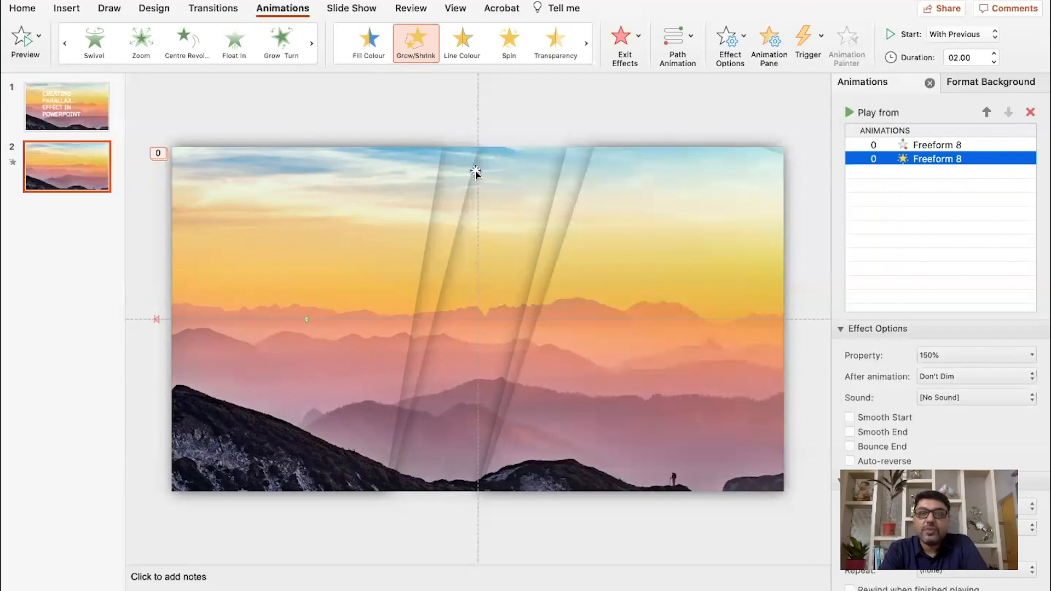
- Set the direction of the leftmost panel's Grow/Shrink animation to Horizontal
{"action": "left_click", "coordinate": [400, 194]}
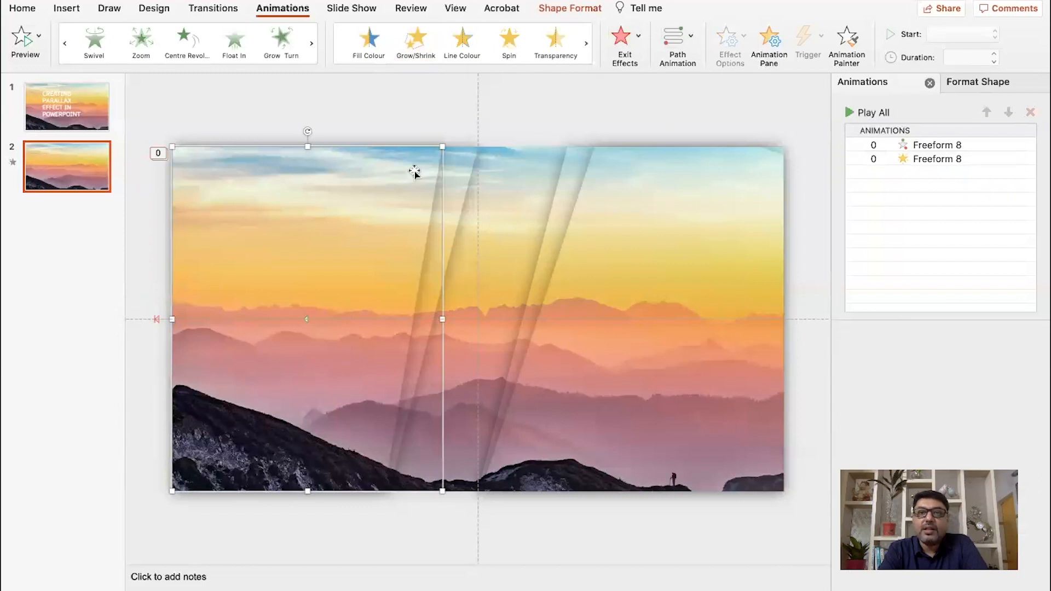
{"action": "left_click", "coordinate": [918, 158]}
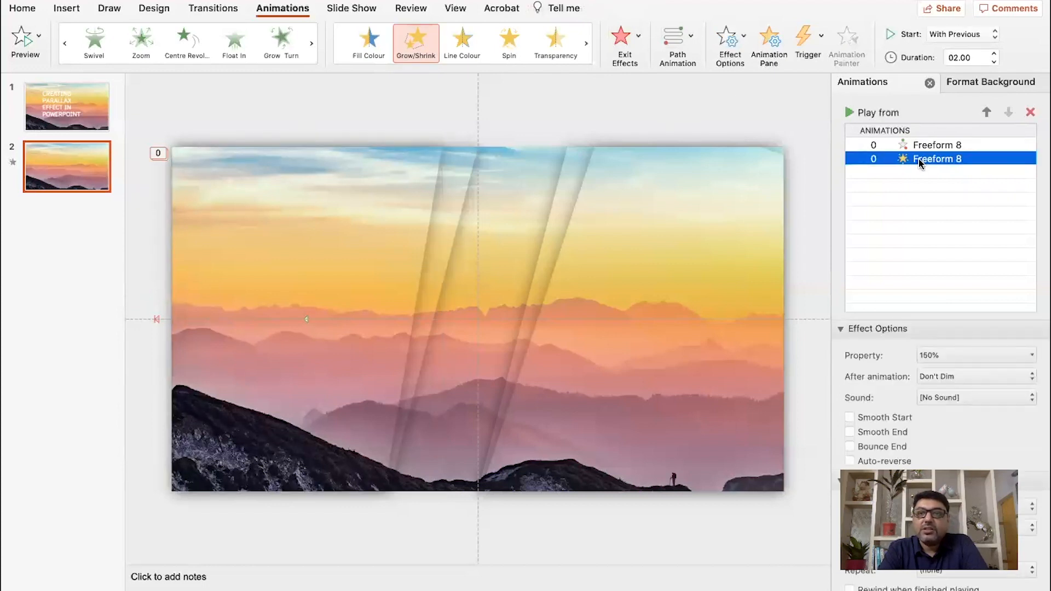
{"action": "left_click", "coordinate": [745, 37]}
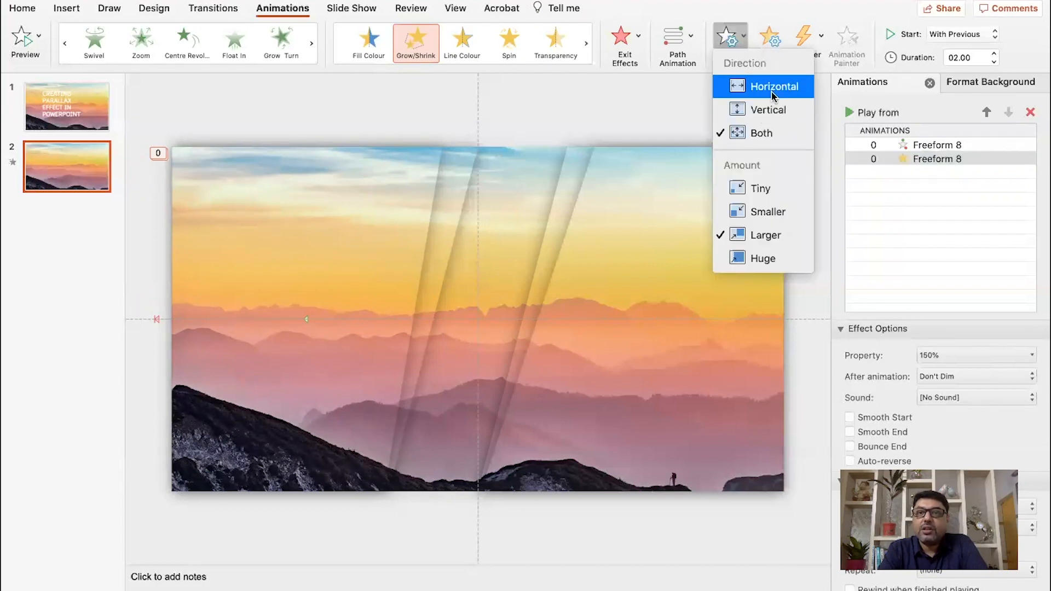
{"action": "left_click", "coordinate": [765, 91]}
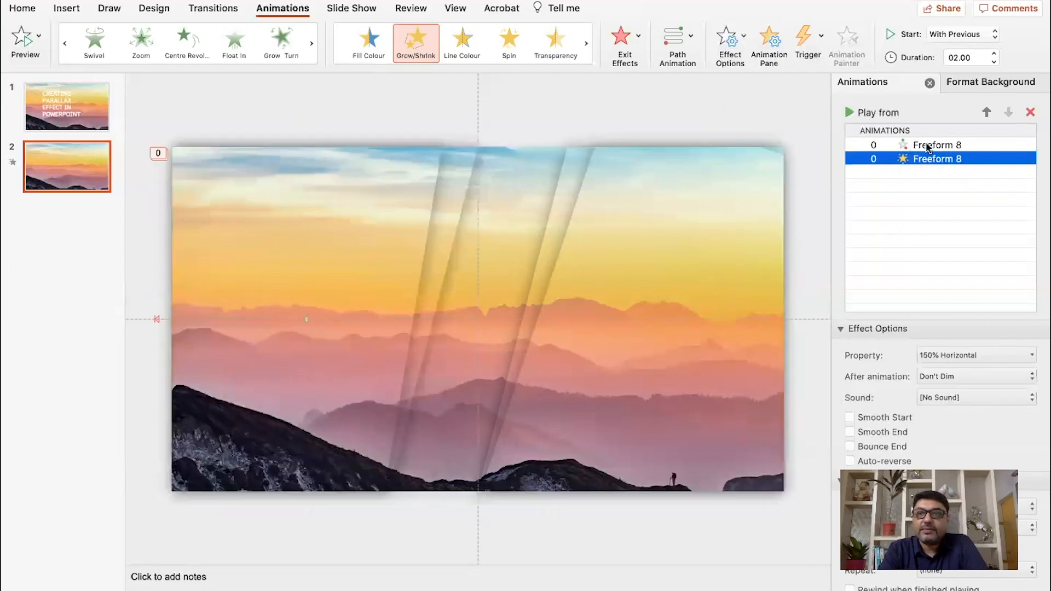
- Enable Smooth Start, Smooth End and Auto-reverse for the leftmost panel's Grow/Shrink animation
{"action": "left_click", "coordinate": [908, 144]}
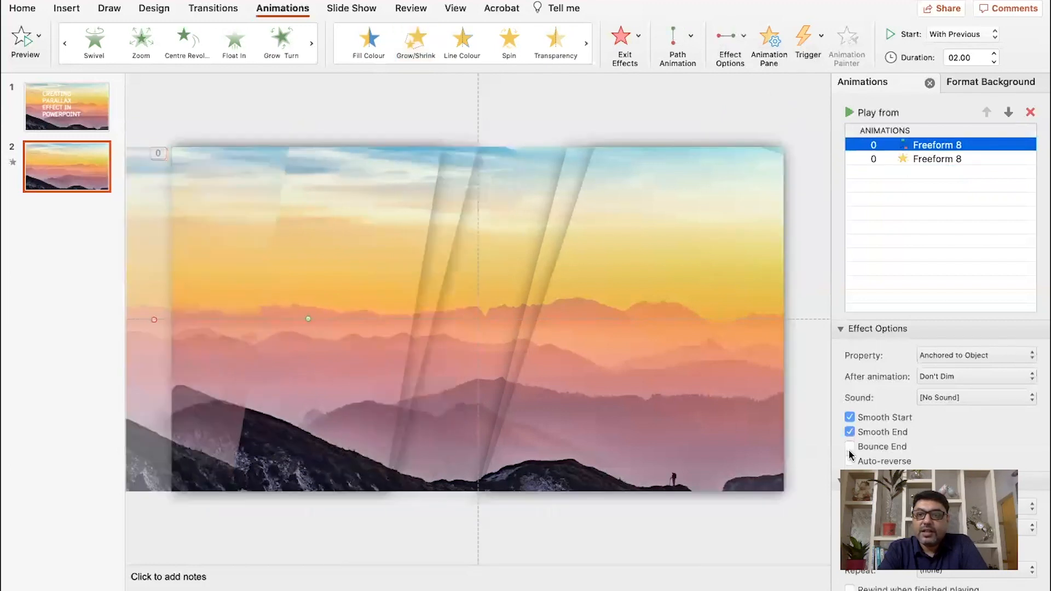
{"action": "left_click", "coordinate": [921, 159]}
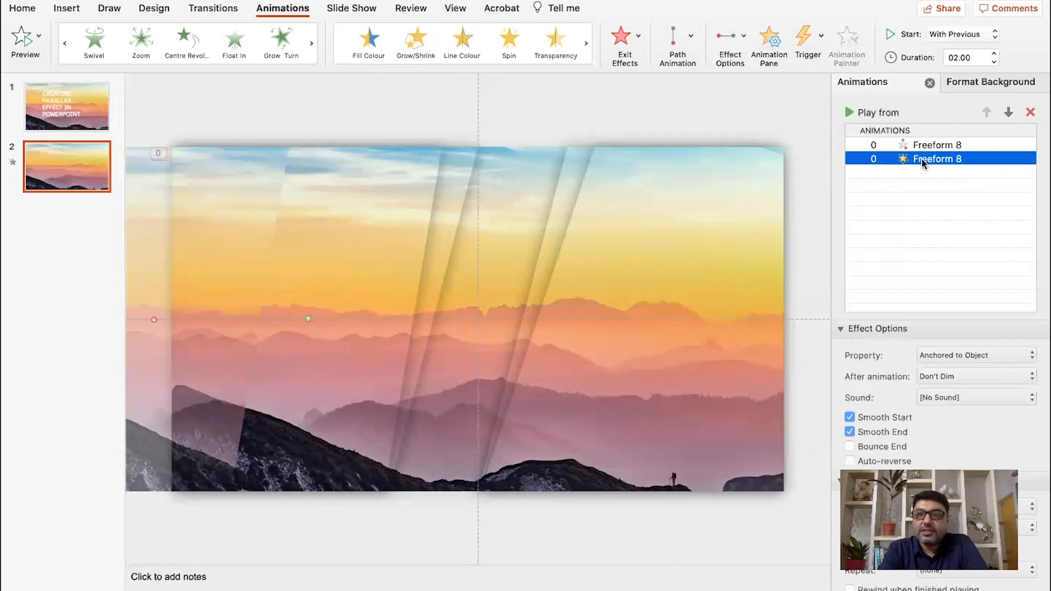
{"action": "left_click", "coordinate": [849, 417]}
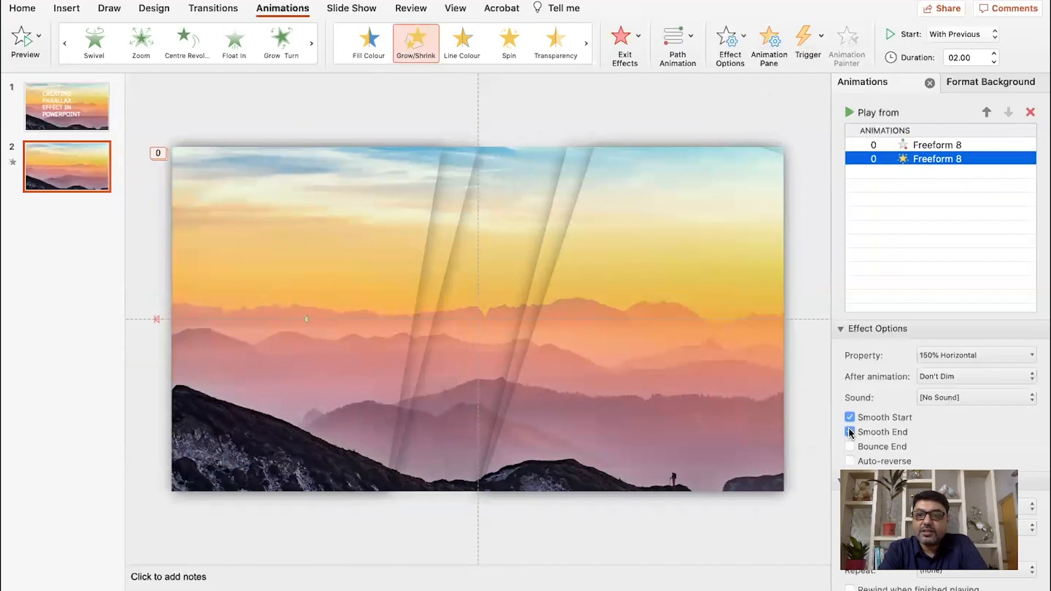
{"action": "left_click", "coordinate": [849, 432]}
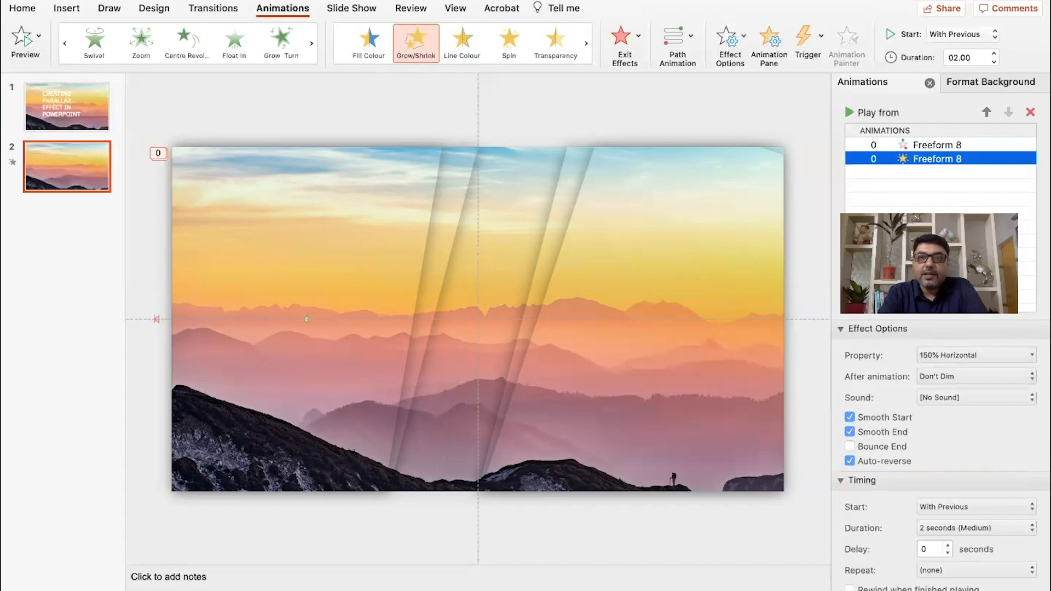
- Play the slide show from slide 2 to check the leftmost panel's animation, and return to editing
{"action": "key", "text": "super+shift+Return"}
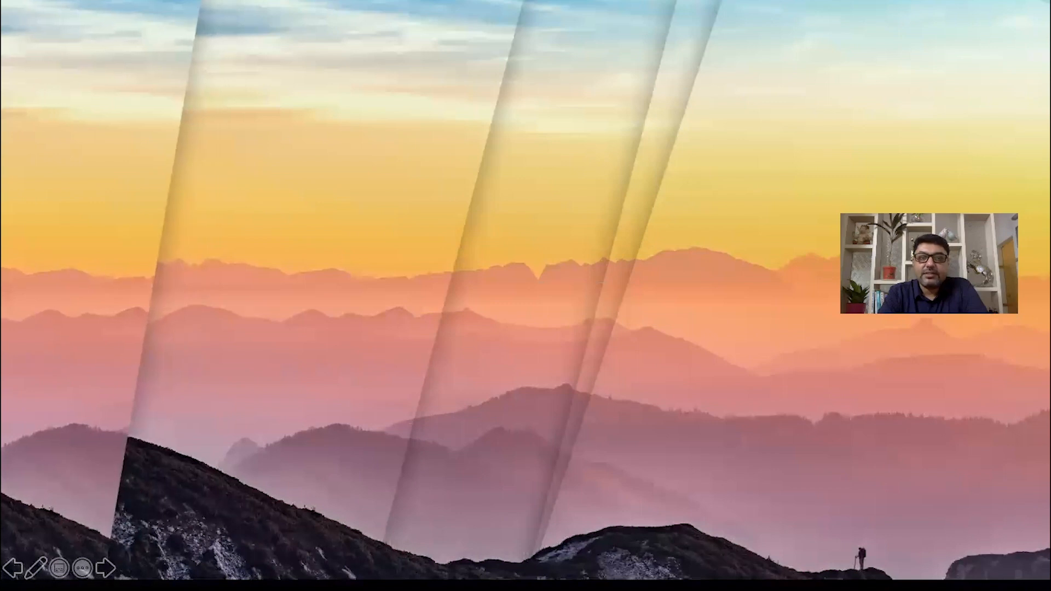
{"action": "left_click", "coordinate": [789, 474]}
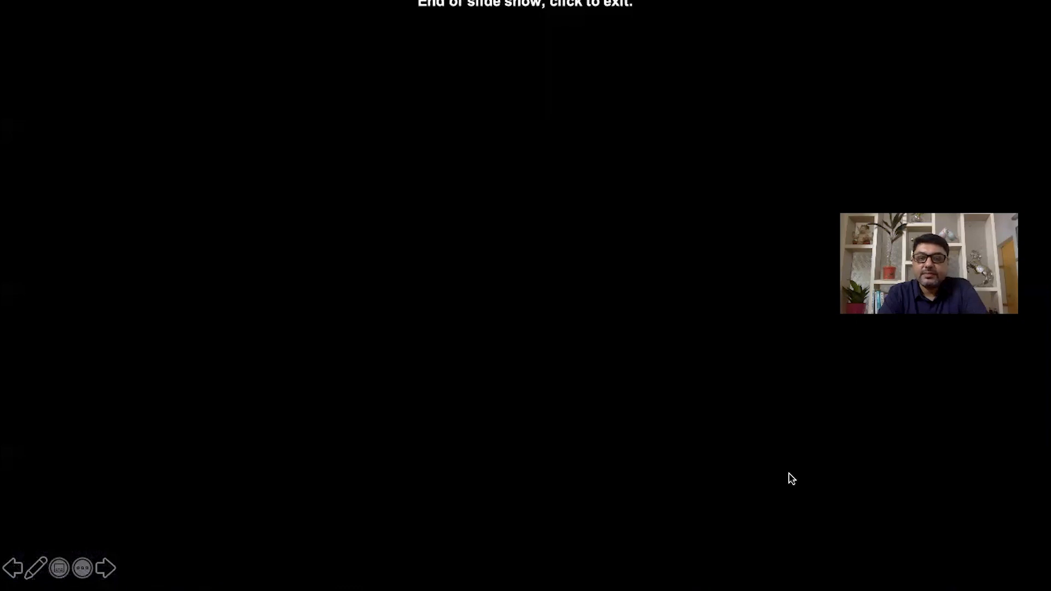
{"action": "left_click", "coordinate": [791, 479]}
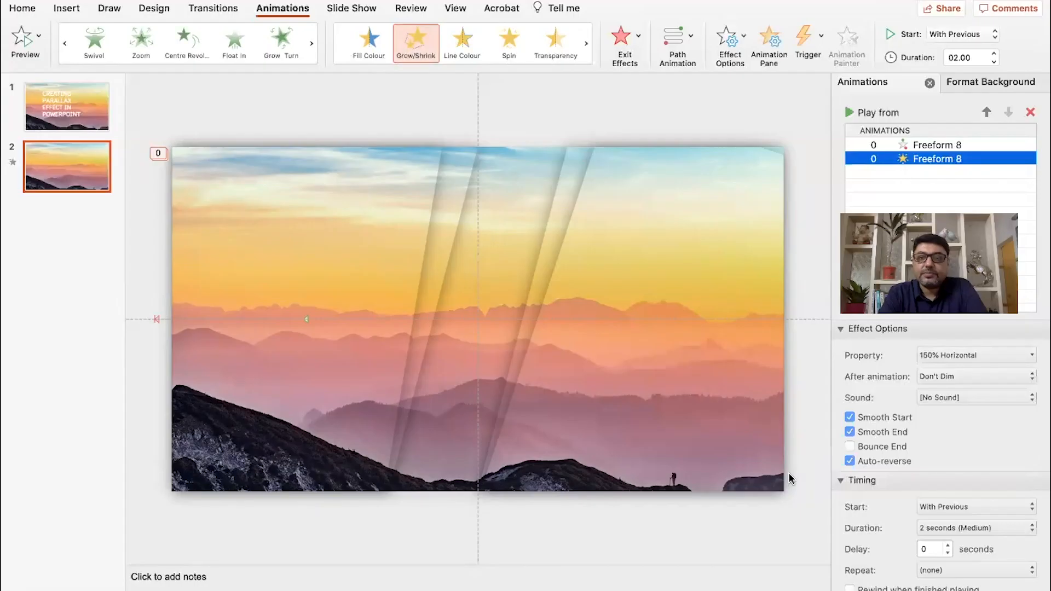
- Enable Auto-reverse for the leftmost panel's Lines motion path
{"action": "left_click", "coordinate": [377, 279]}
{"action": "left_click", "coordinate": [931, 159]}
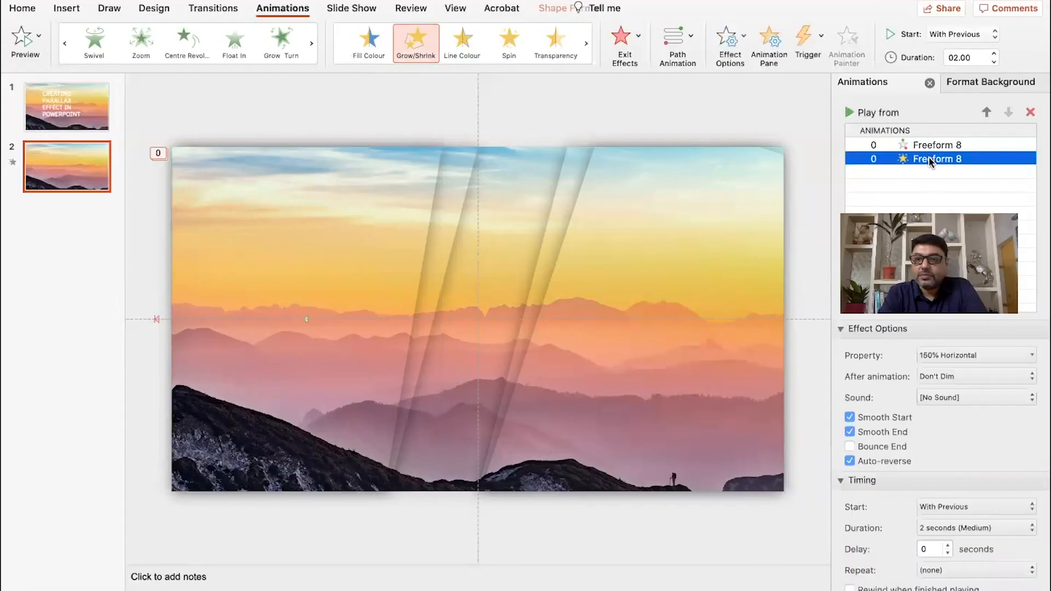
{"action": "left_click", "coordinate": [931, 146]}
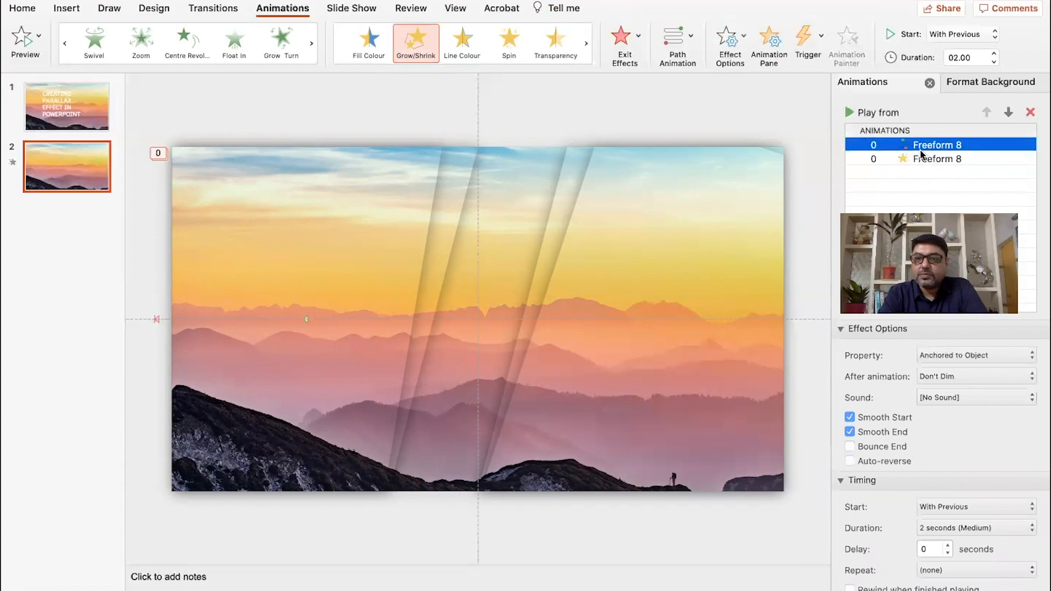
{"action": "left_click", "coordinate": [850, 461]}
{"action": "left_click", "coordinate": [850, 462]}
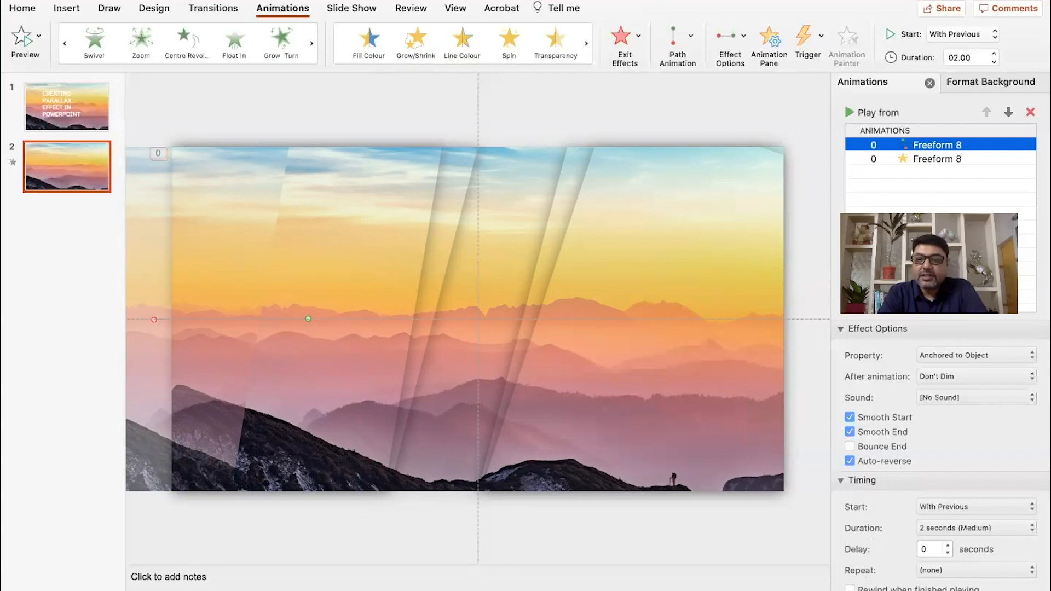
- Play slide 2 as a slide show to check the leftmost panel's reversing motion, and exit it
{"action": "key", "text": "super+Return"}
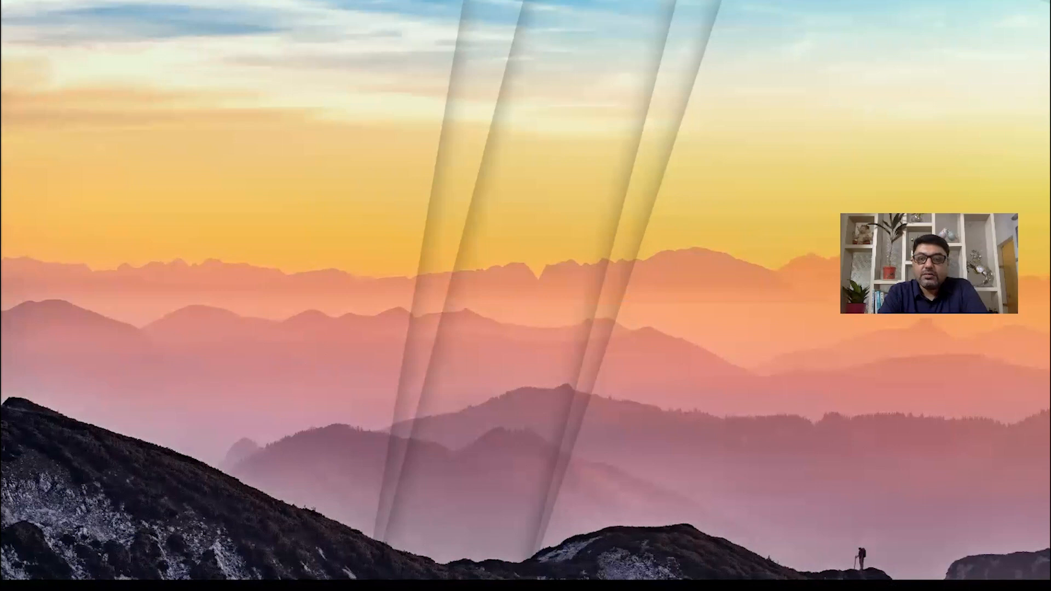
{"action": "key", "text": "Right"}
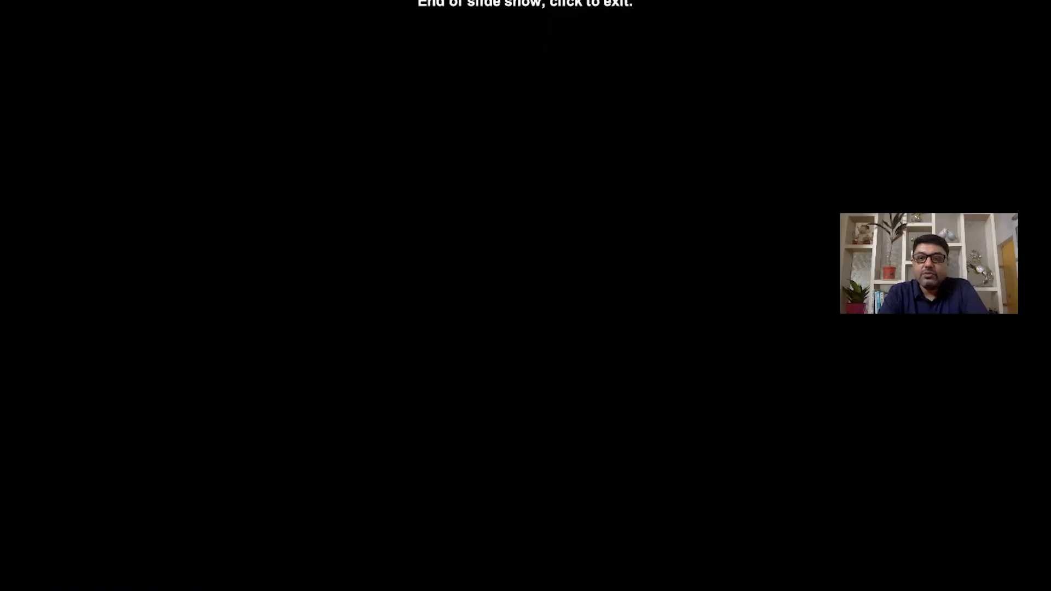
{"action": "left_click", "coordinate": [739, 348]}
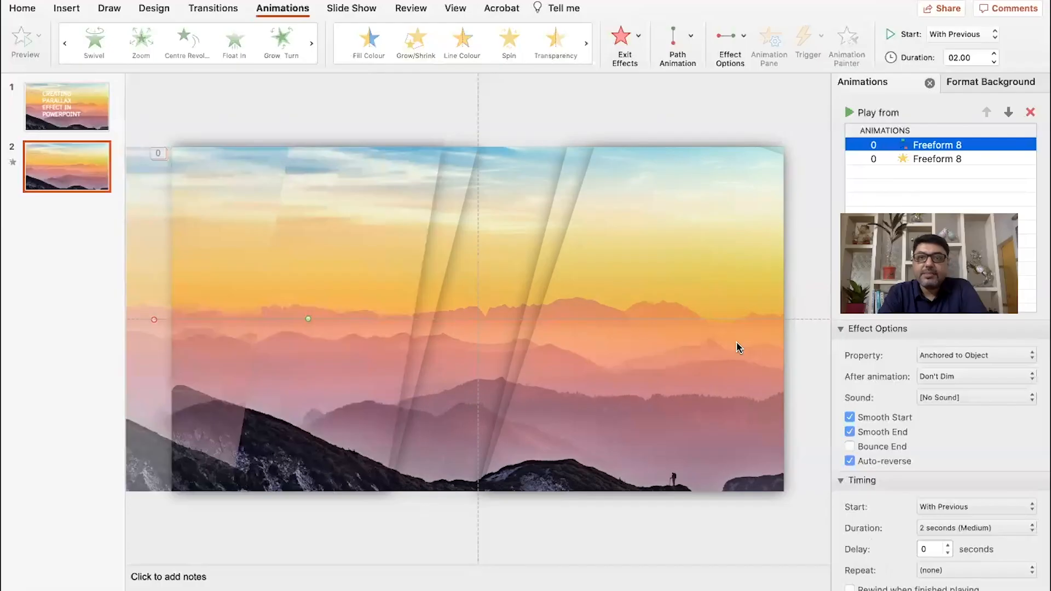
- Copy the leftmost panel's animations to the second panel from the left with Animation Painter
{"action": "left_click", "coordinate": [254, 180]}
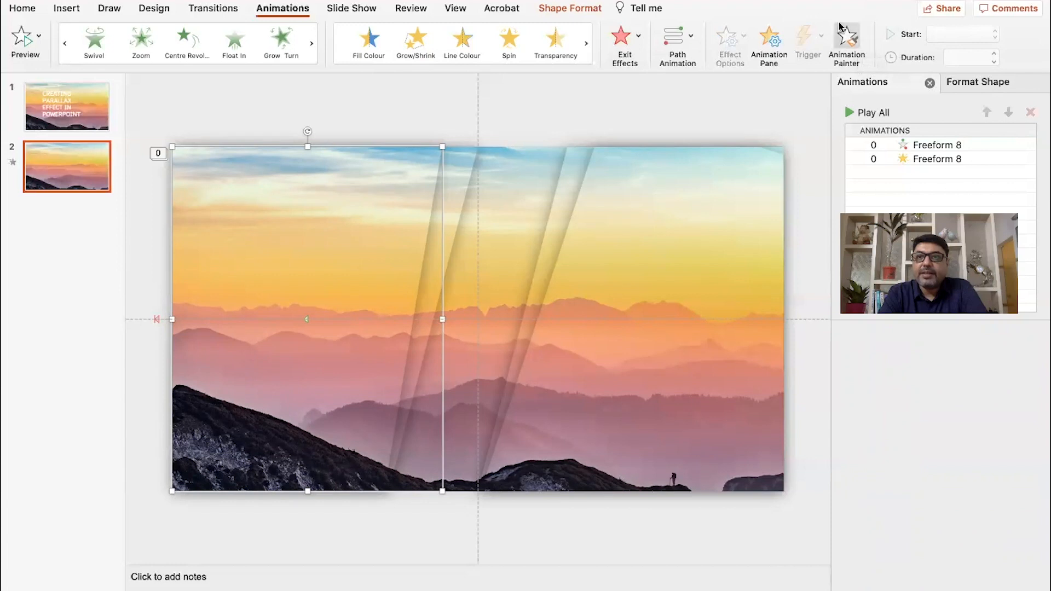
{"action": "left_click", "coordinate": [848, 39]}
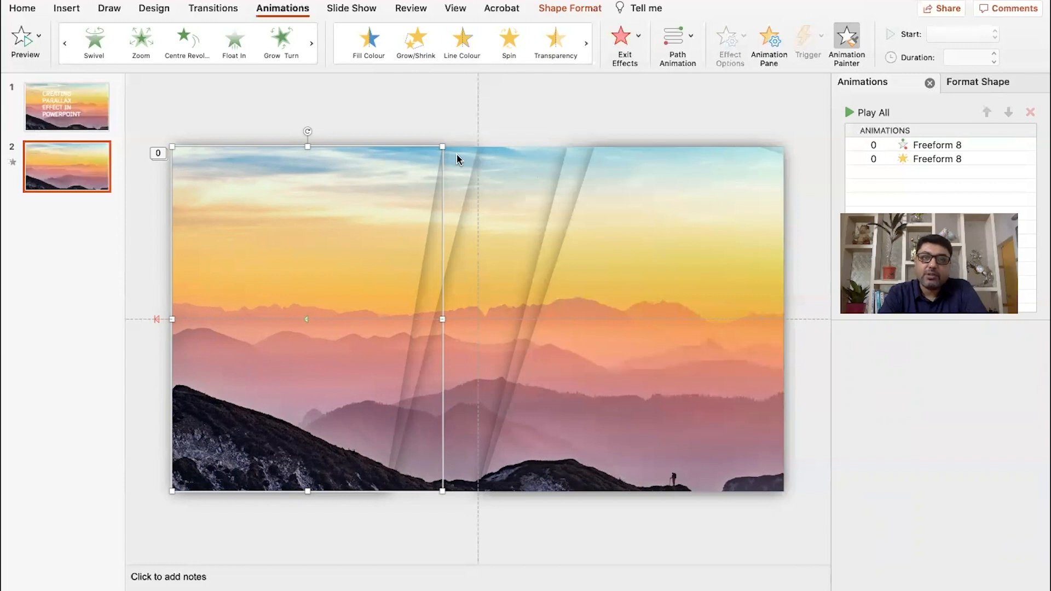
{"action": "left_click", "coordinate": [457, 160]}
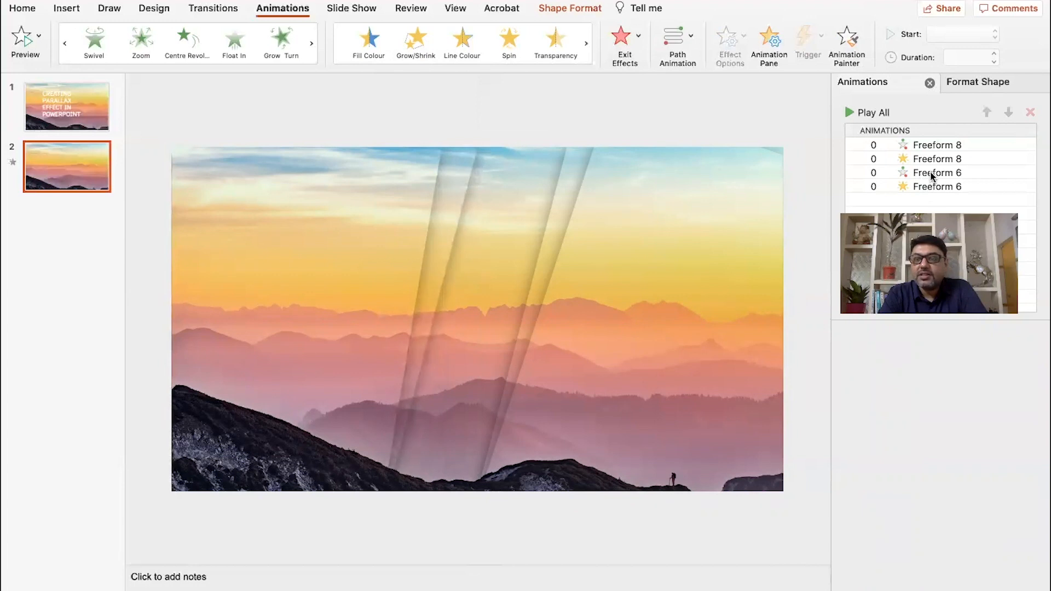
{"action": "left_click", "coordinate": [460, 198]}
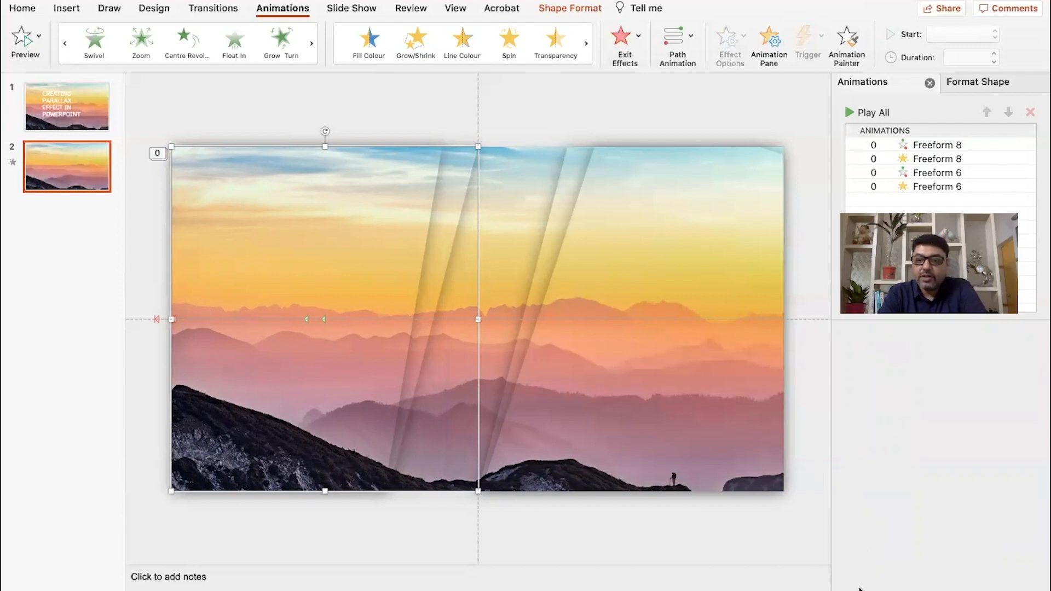
- Play slide 2 as a slide show to check both left panels moving together, and exit it
{"action": "key", "text": "super+Return"}
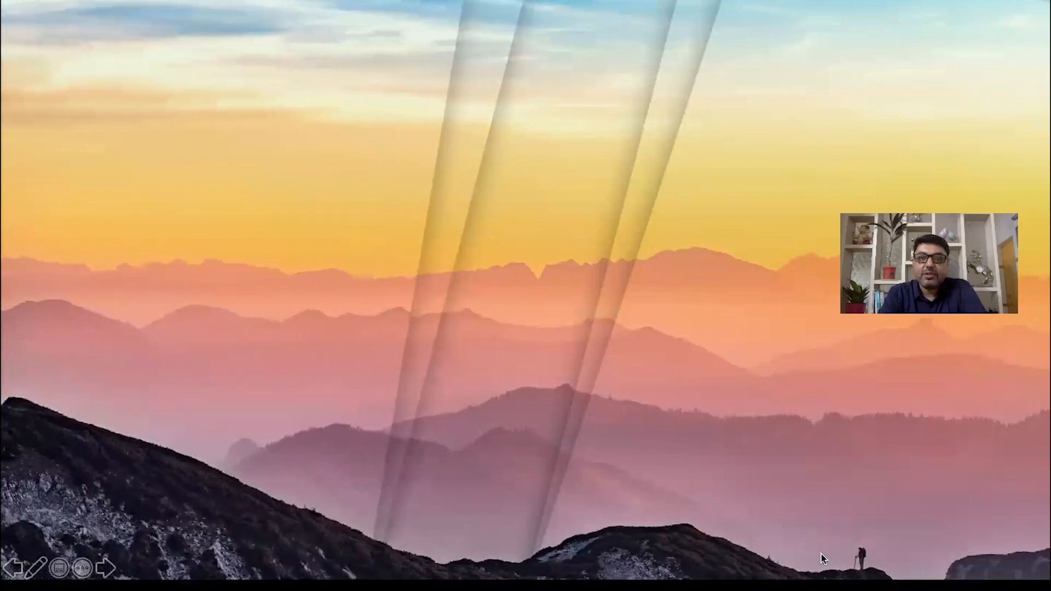
{"action": "left_click", "coordinate": [775, 476]}
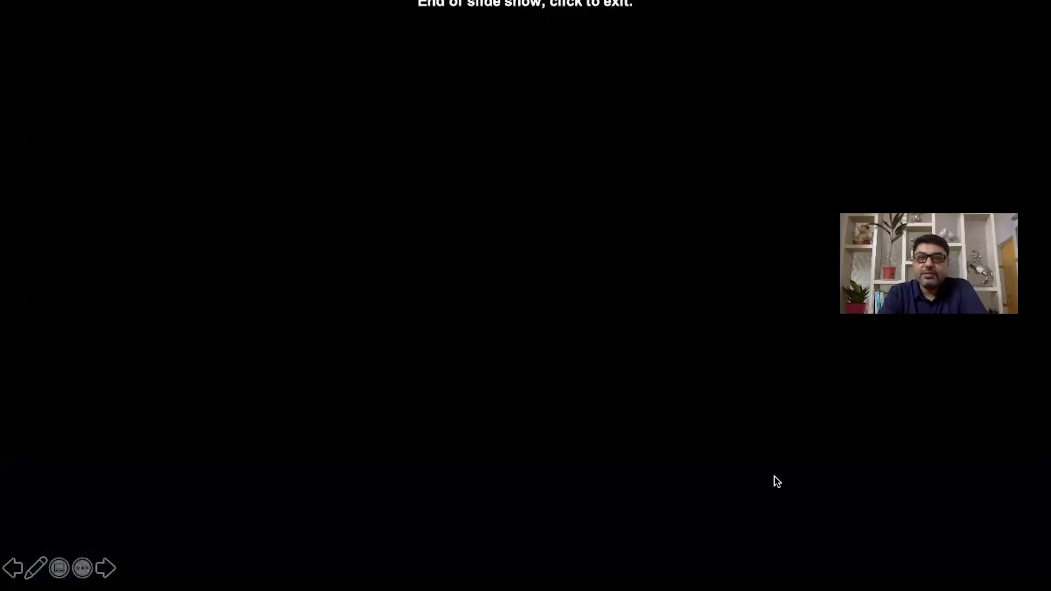
{"action": "left_click", "coordinate": [778, 482]}
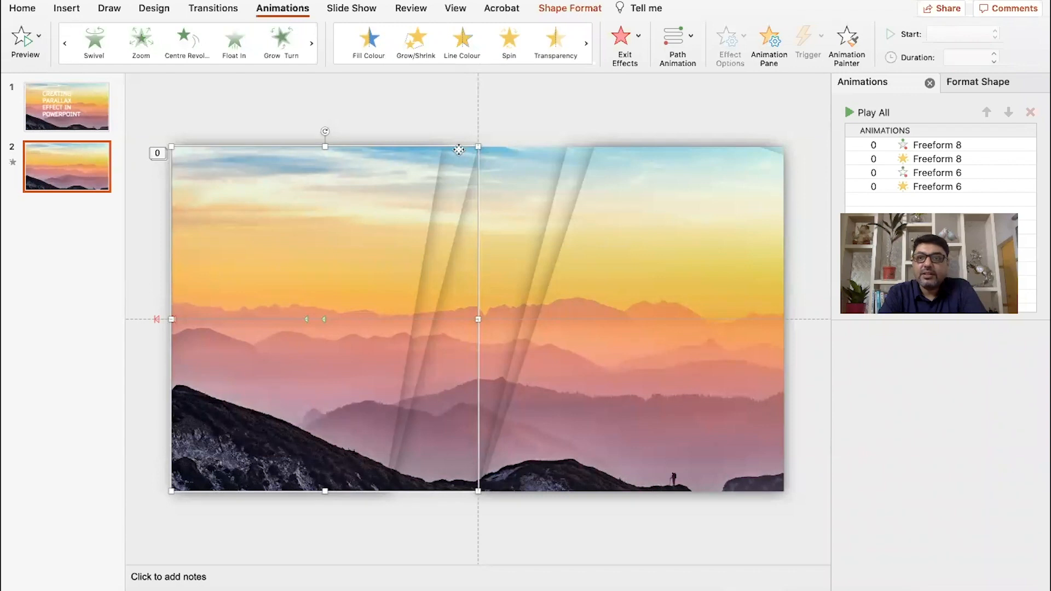
- Set the direction of the second left panel's Grow/Shrink animation to Vertical
{"action": "left_click", "coordinate": [902, 187]}
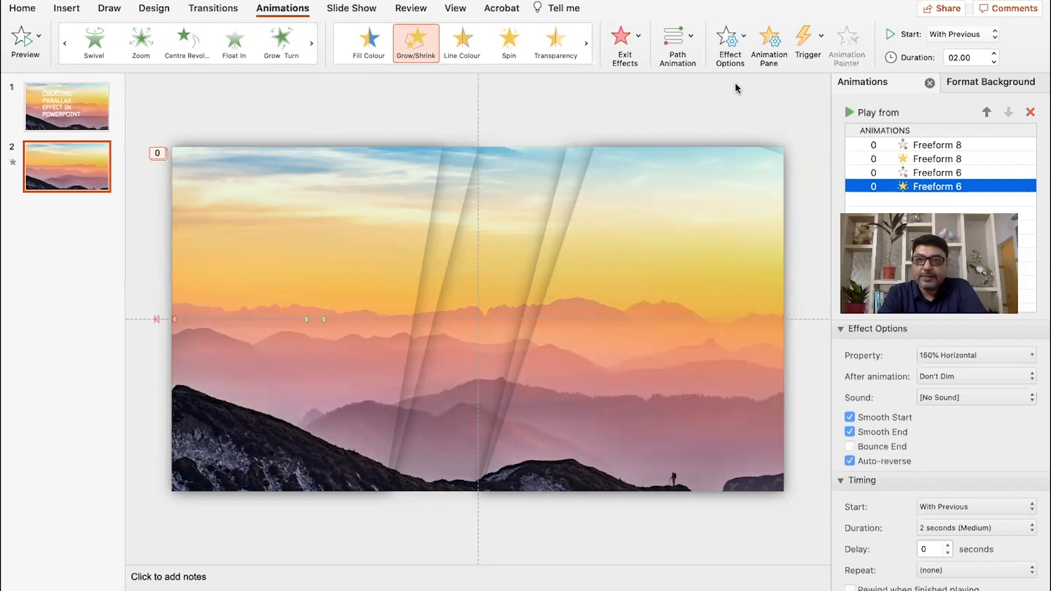
{"action": "left_click", "coordinate": [744, 38]}
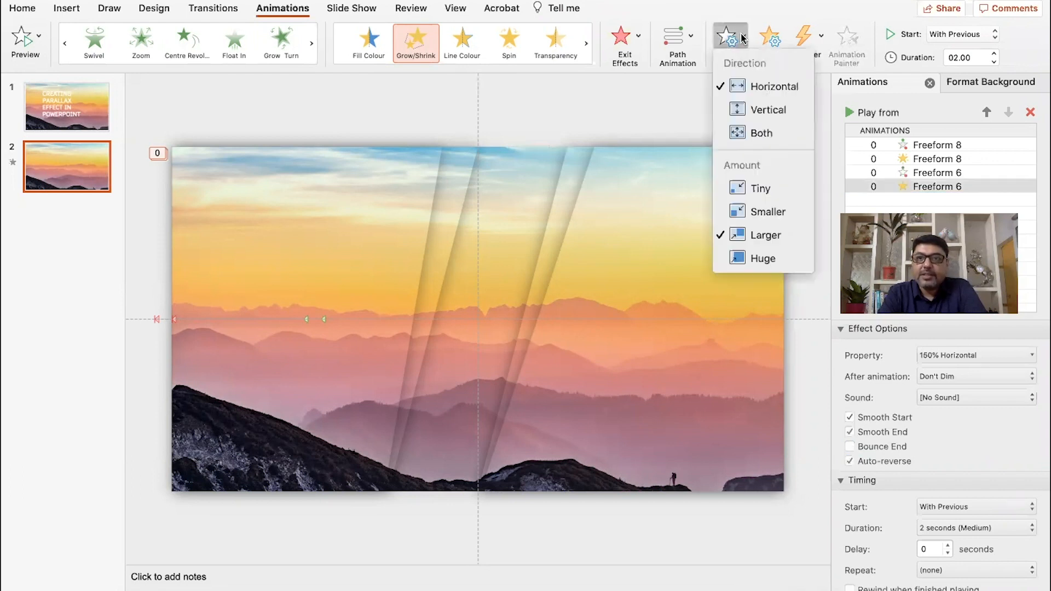
{"action": "left_click", "coordinate": [743, 110]}
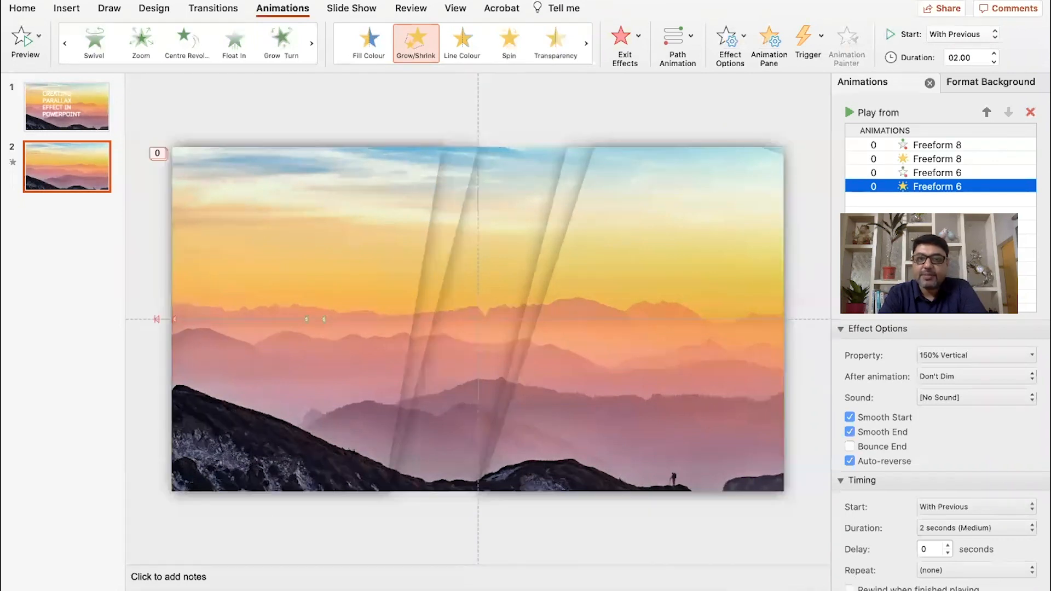
- Play slide 2 as a slide show to check the second left panel's vertical growth, and exit it
{"action": "key", "text": "super+Return"}
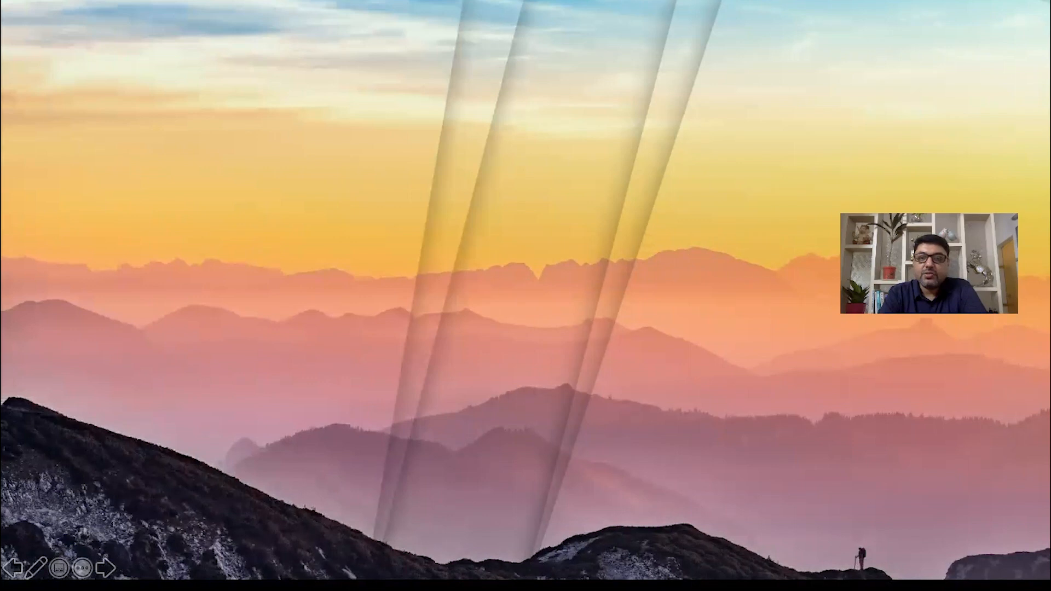
{"action": "left_click", "coordinate": [816, 422]}
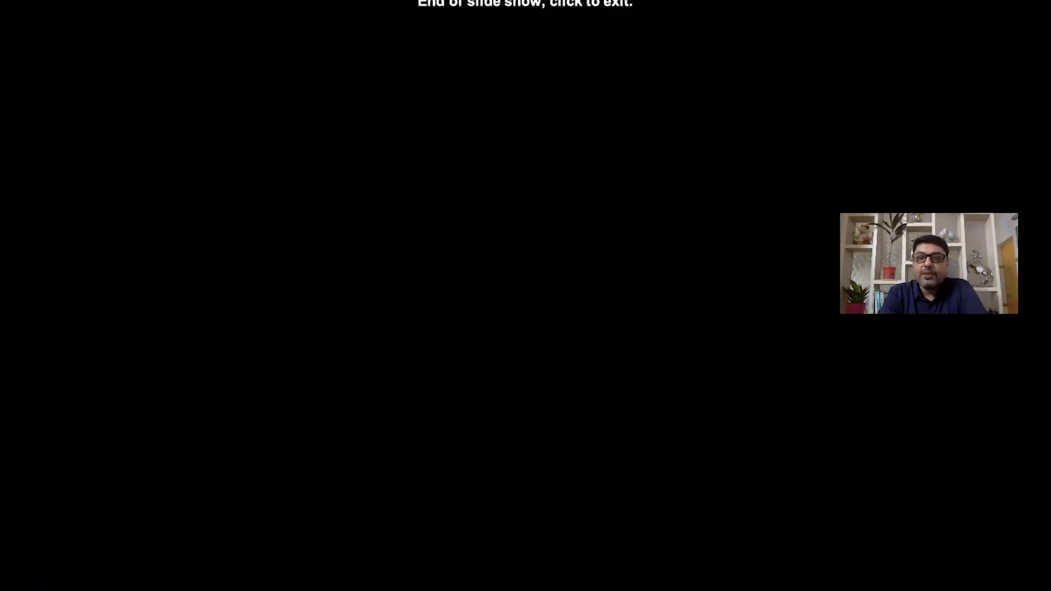
{"action": "left_click", "coordinate": [819, 426]}
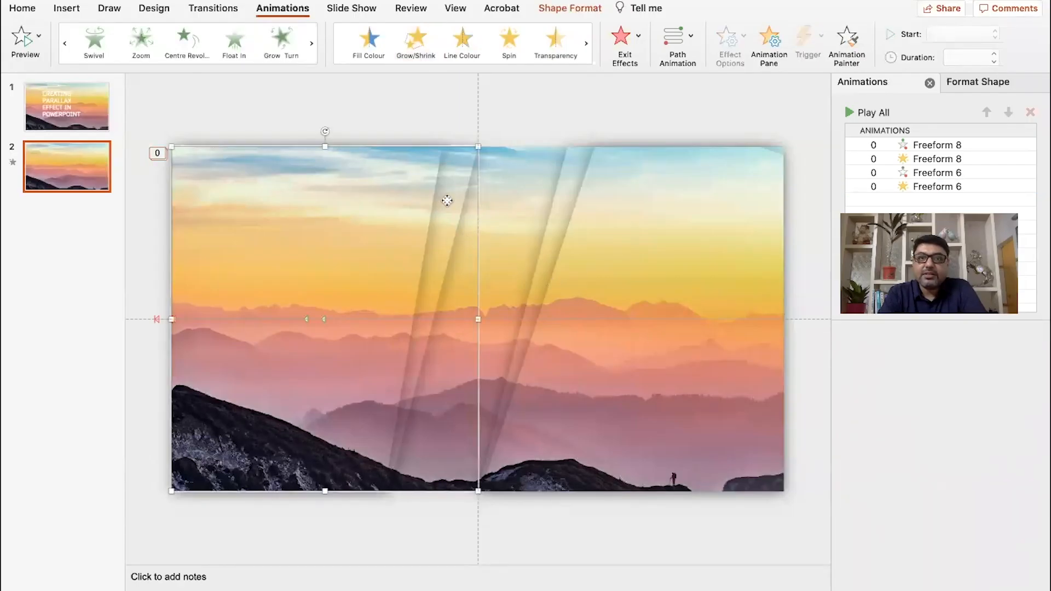
- Copy the second left panel's animations to the inner right panel with Animation Painter
{"action": "left_click", "coordinate": [846, 44]}
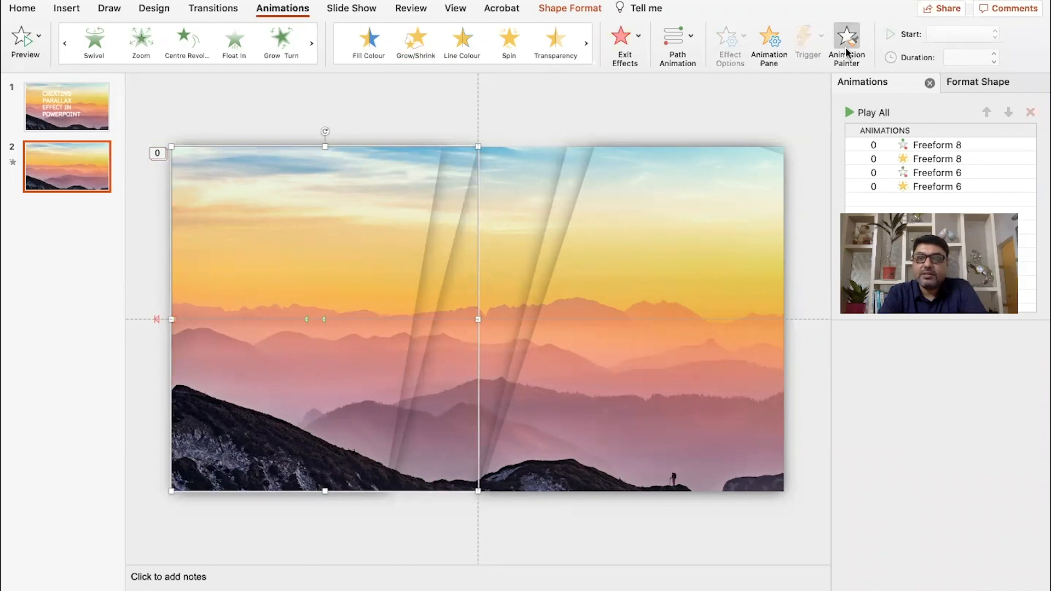
{"action": "left_click", "coordinate": [570, 158]}
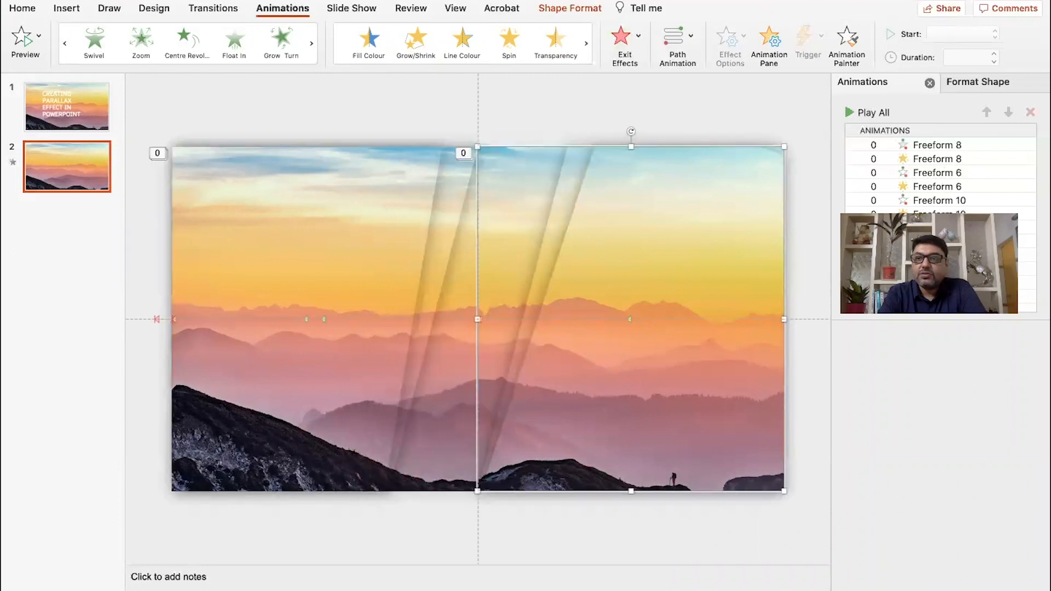
- Set the direction of the inner right panel's motion path to Right
{"action": "left_click", "coordinate": [942, 202]}
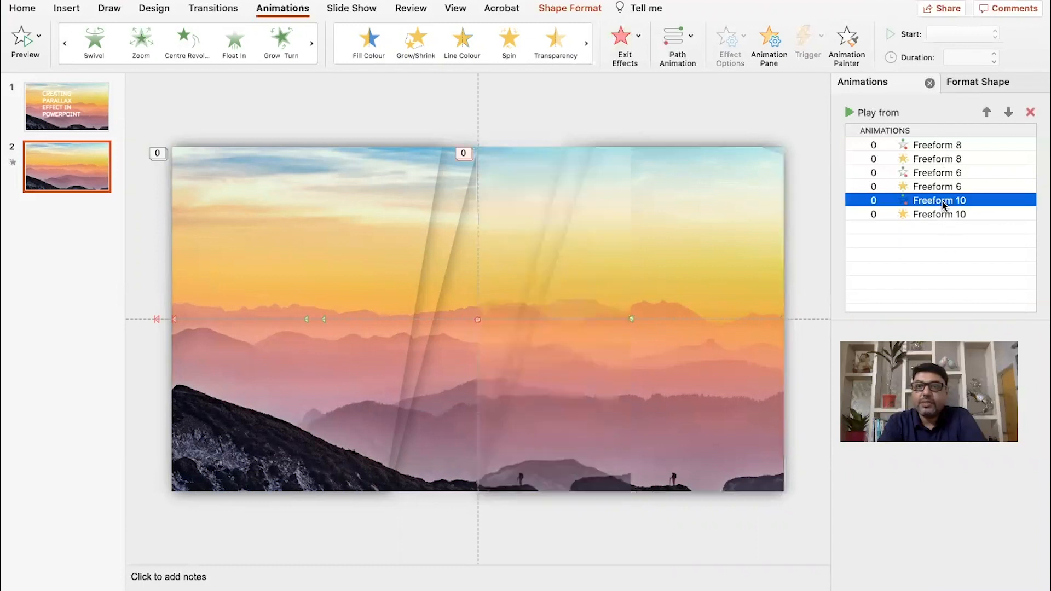
{"action": "left_click", "coordinate": [691, 36]}
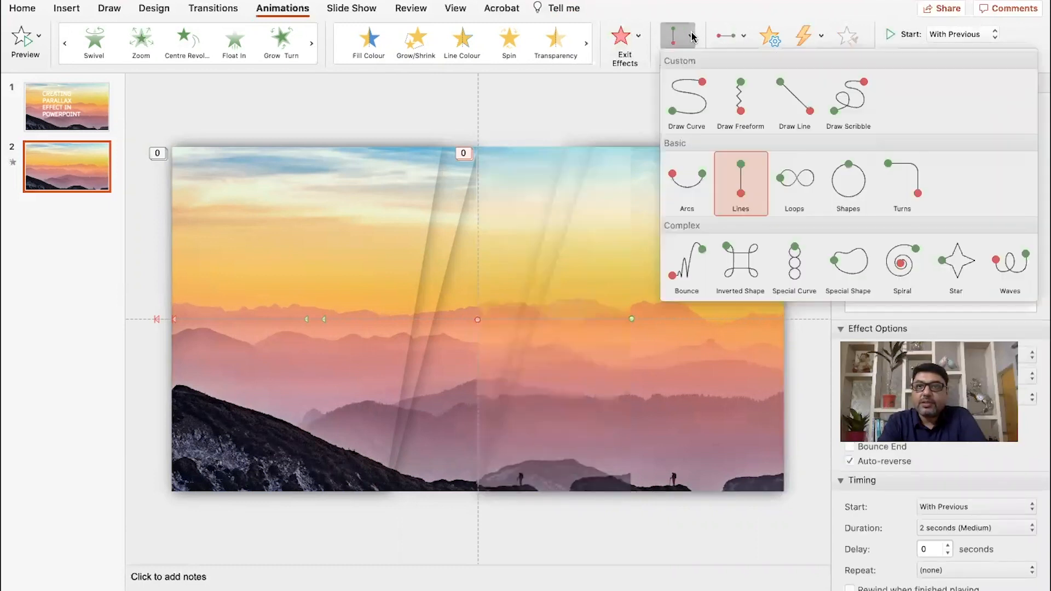
{"action": "left_click", "coordinate": [721, 21]}
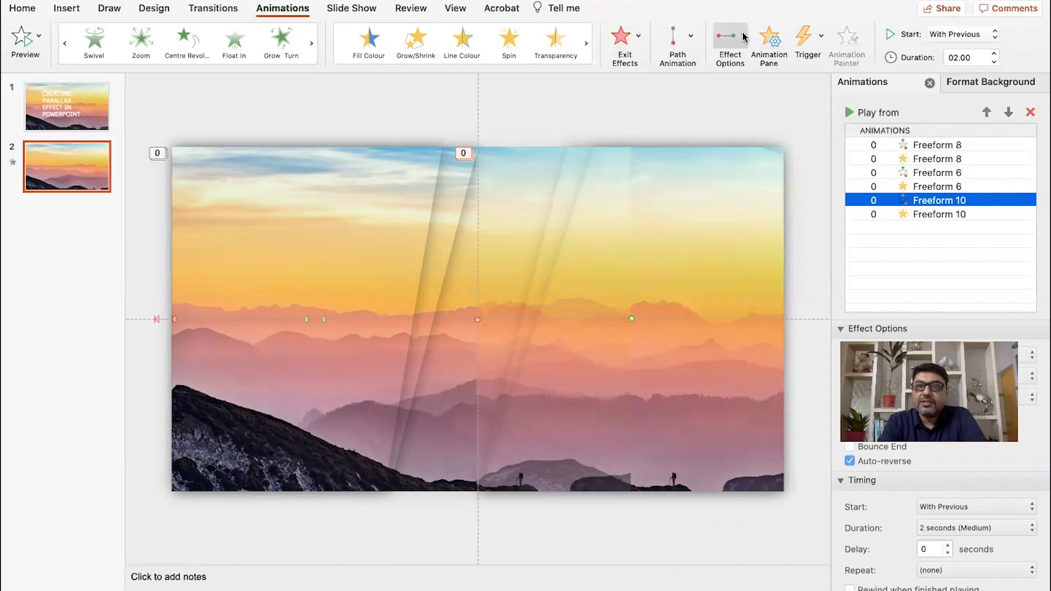
{"action": "left_click", "coordinate": [743, 36]}
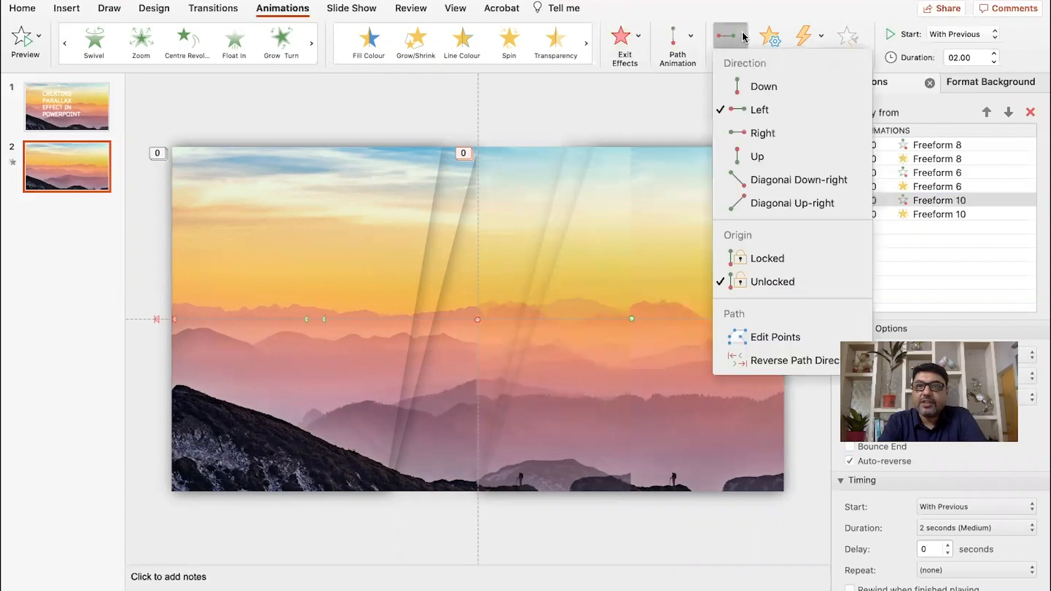
{"action": "left_click", "coordinate": [739, 134]}
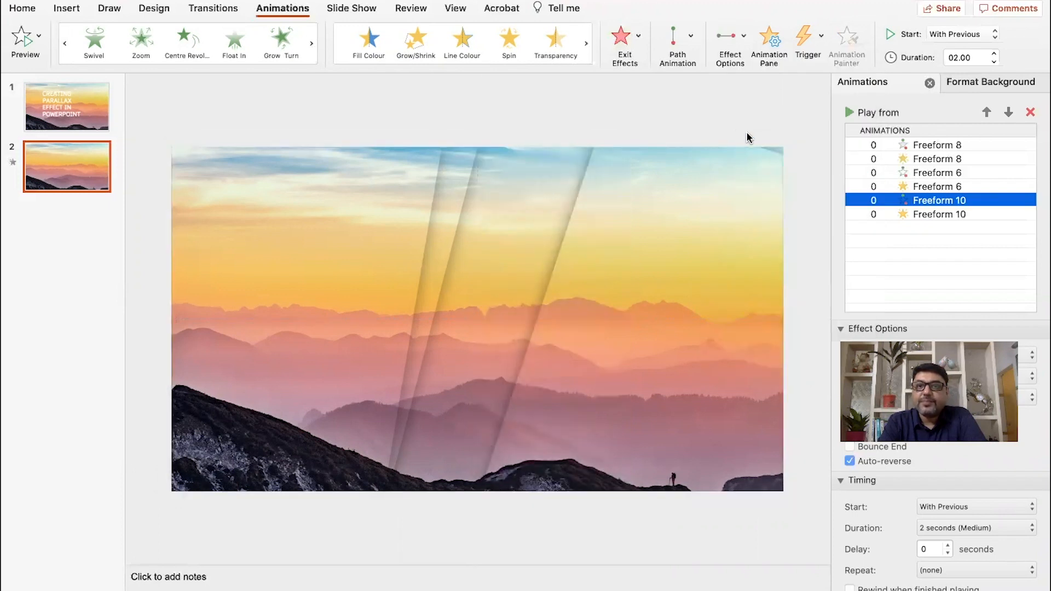
{"action": "left_click_drag", "start_coordinate": [390, 170], "coordinate": [518, 160]}
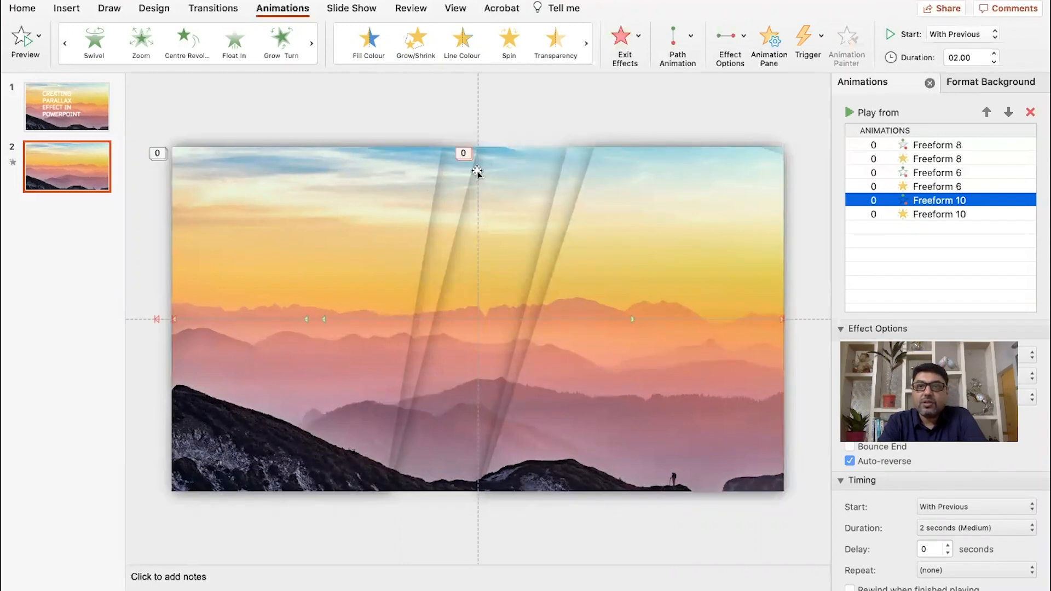
- Copy the inner right panel's animations to the outer right panel with Animation Painter
{"action": "left_click", "coordinate": [569, 153]}
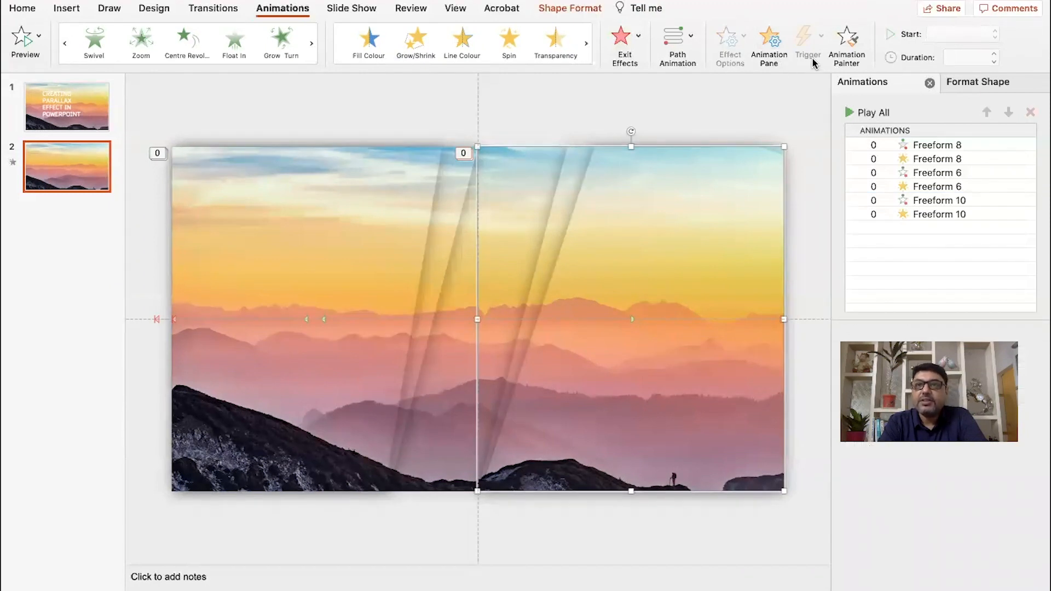
{"action": "left_click", "coordinate": [847, 45]}
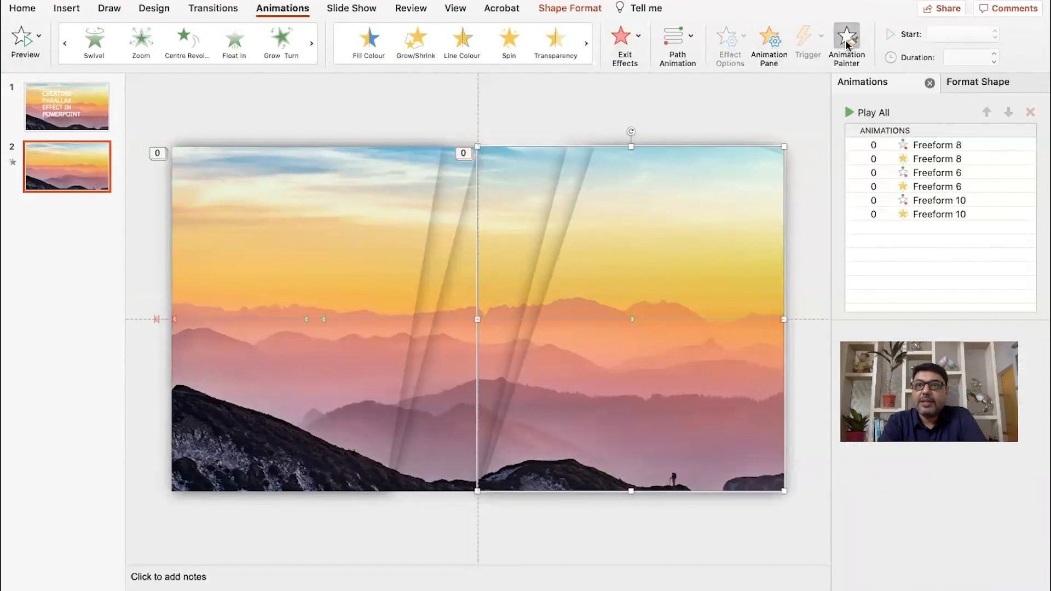
{"action": "left_click", "coordinate": [753, 186]}
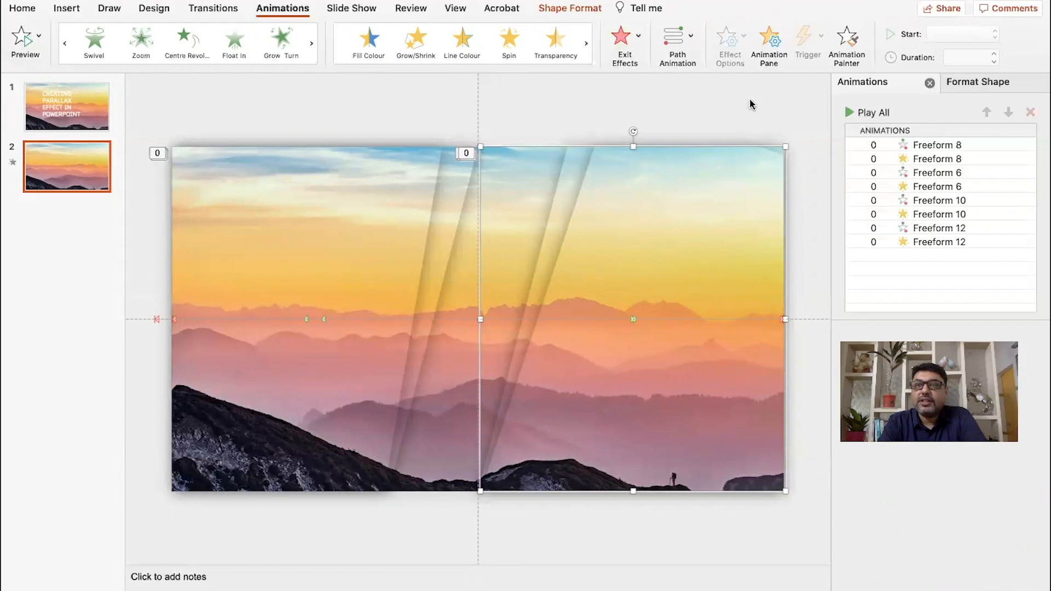
- Set the direction of the outer right panel's Grow/Shrink animation to Horizontal
{"action": "left_click", "coordinate": [925, 242]}
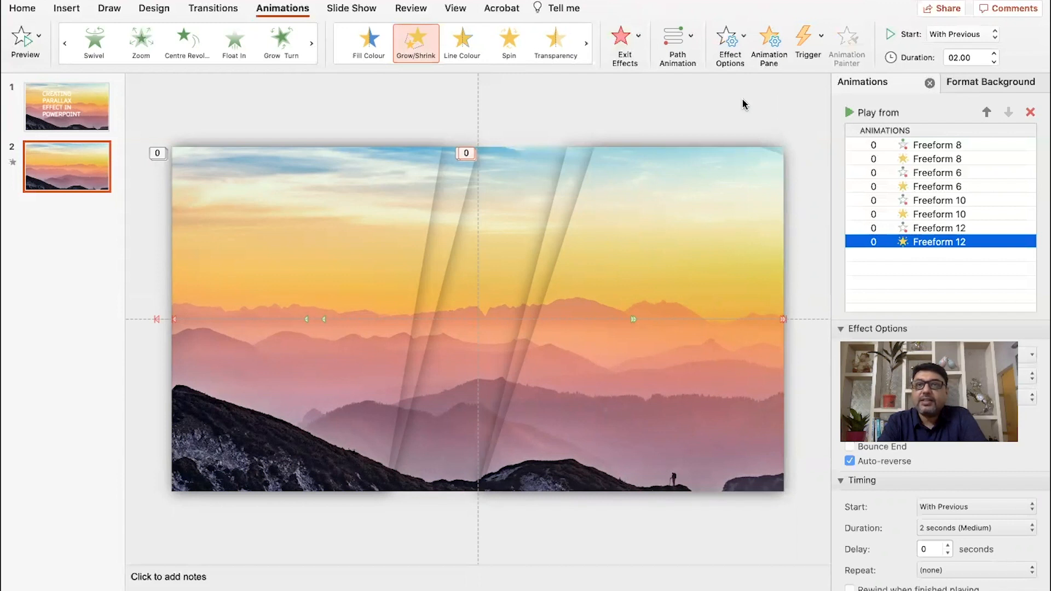
{"action": "left_click", "coordinate": [744, 38]}
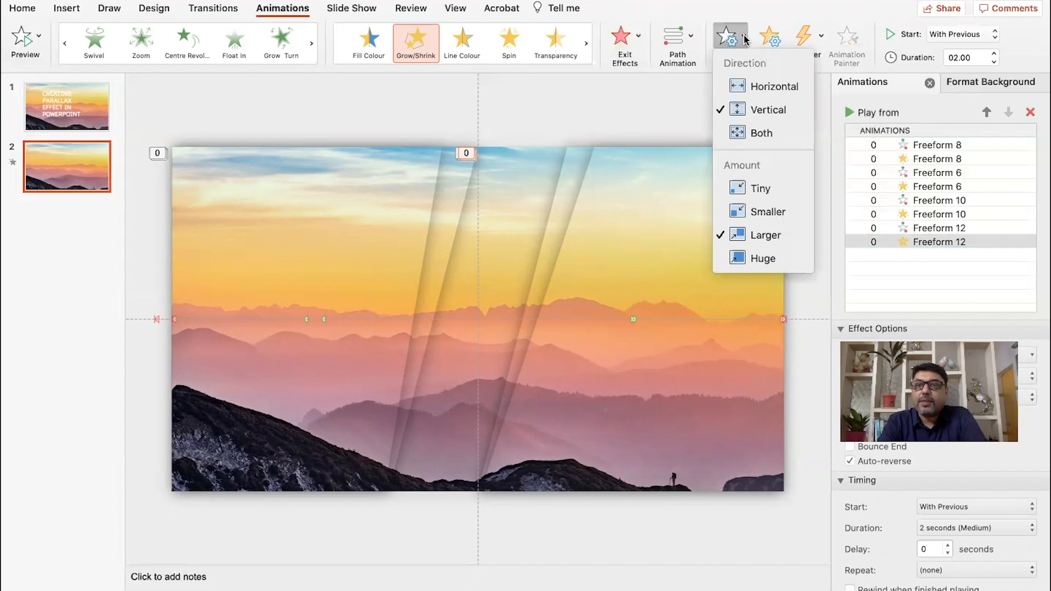
{"action": "left_click", "coordinate": [733, 88]}
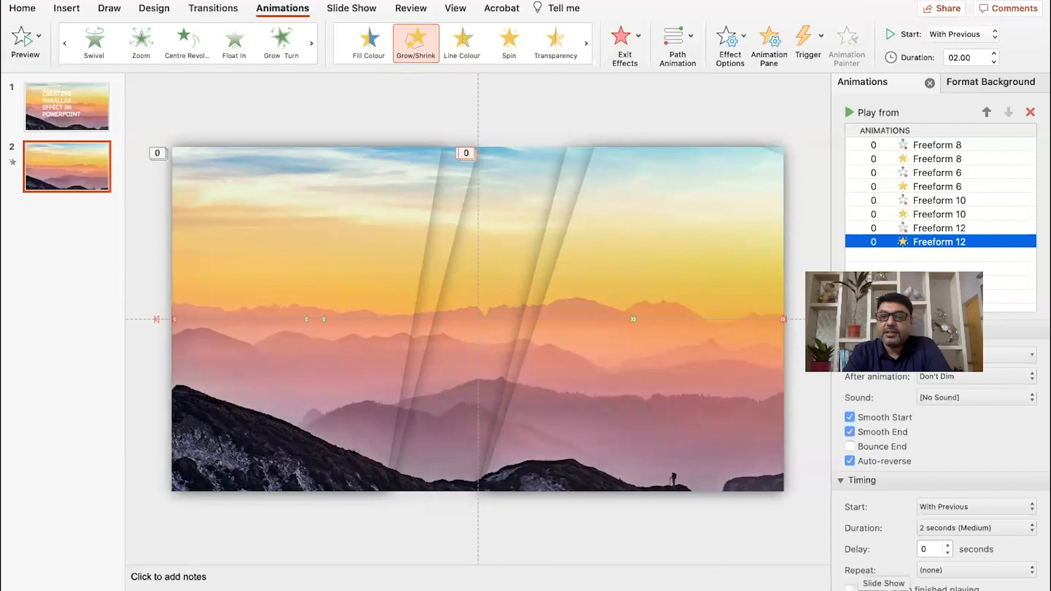
- Play slide 2 as a slide show to check all four panels moving together, and exit it
{"action": "left_click", "coordinate": [871, 590]}
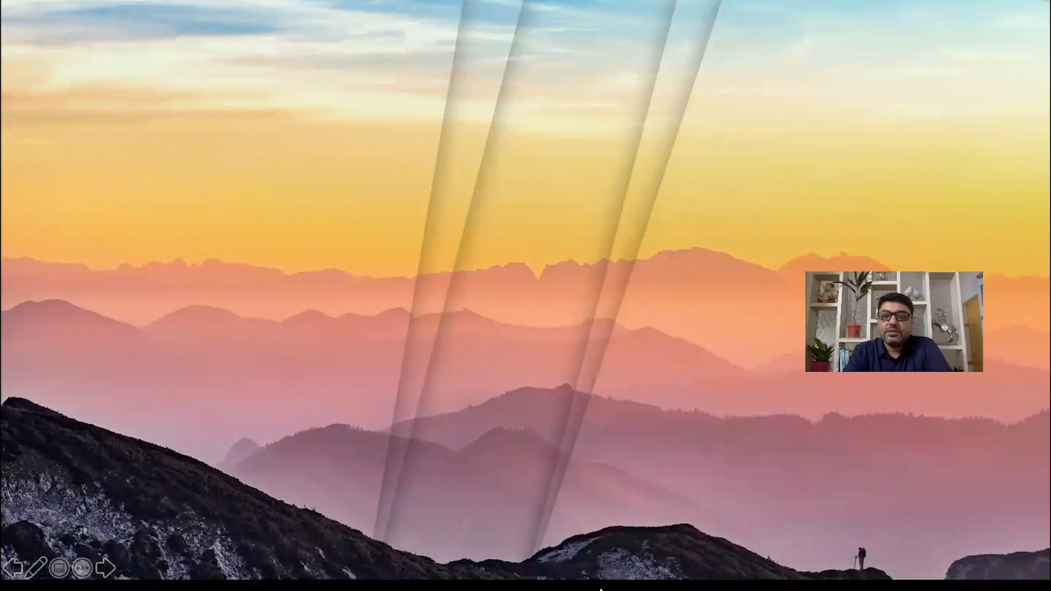
{"action": "left_click", "coordinate": [707, 471]}
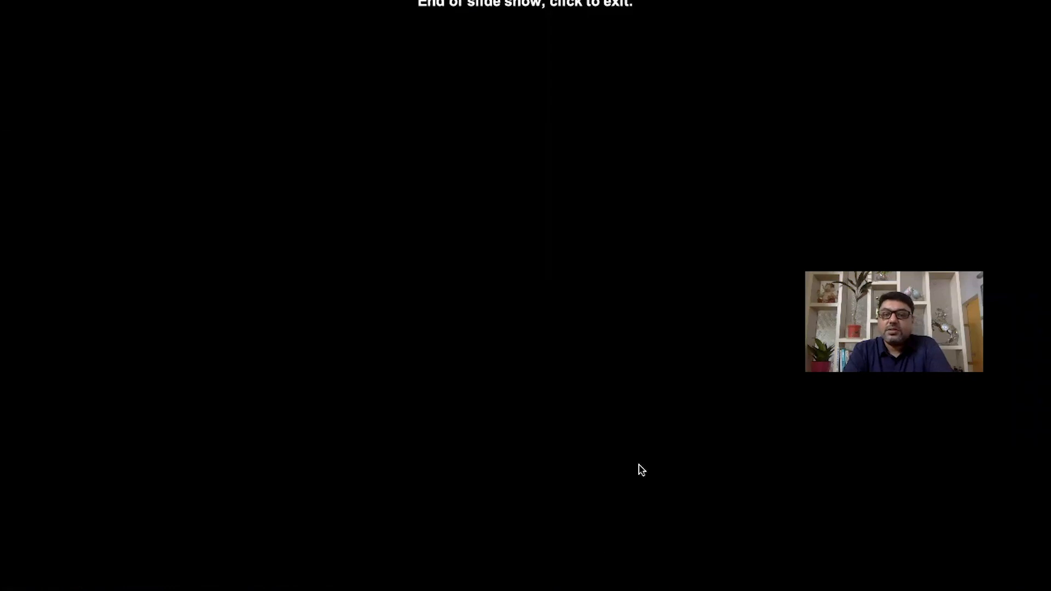
{"action": "left_click", "coordinate": [694, 393]}
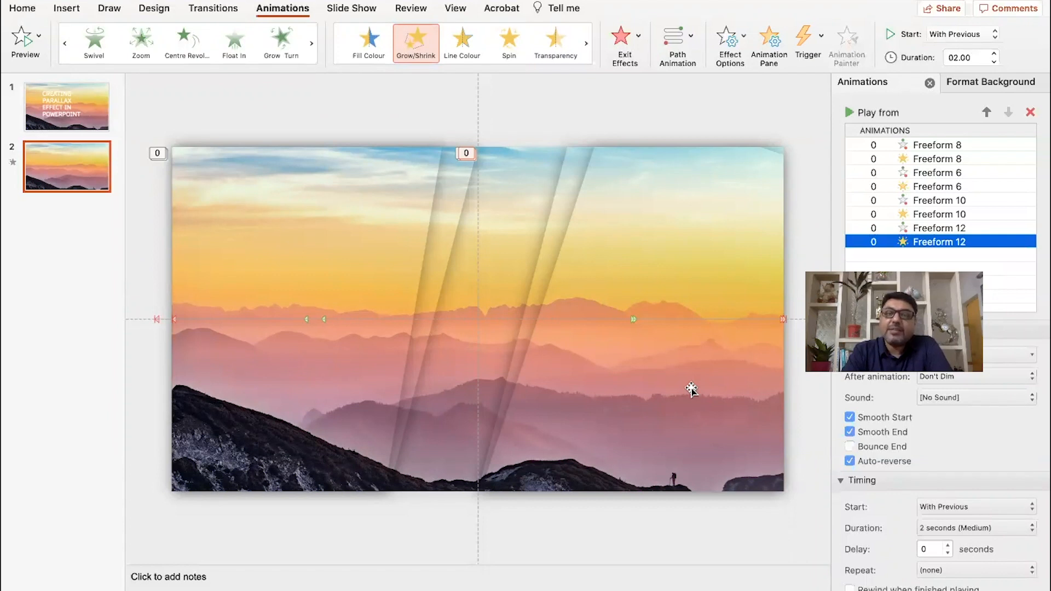
{"action": "left_click", "coordinate": [602, 133]}
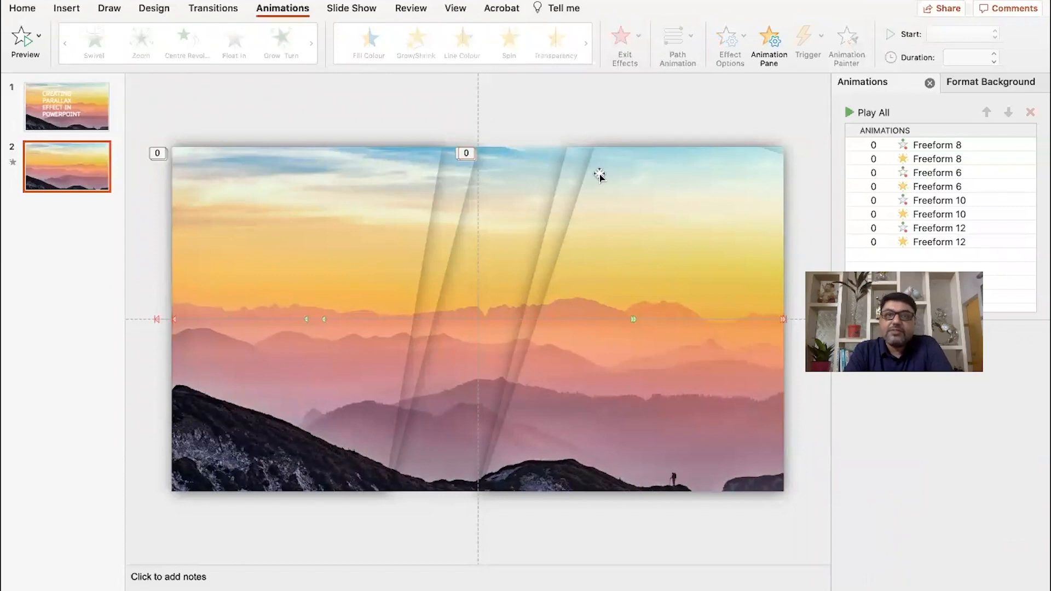
{"action": "left_click", "coordinate": [60, 9]}
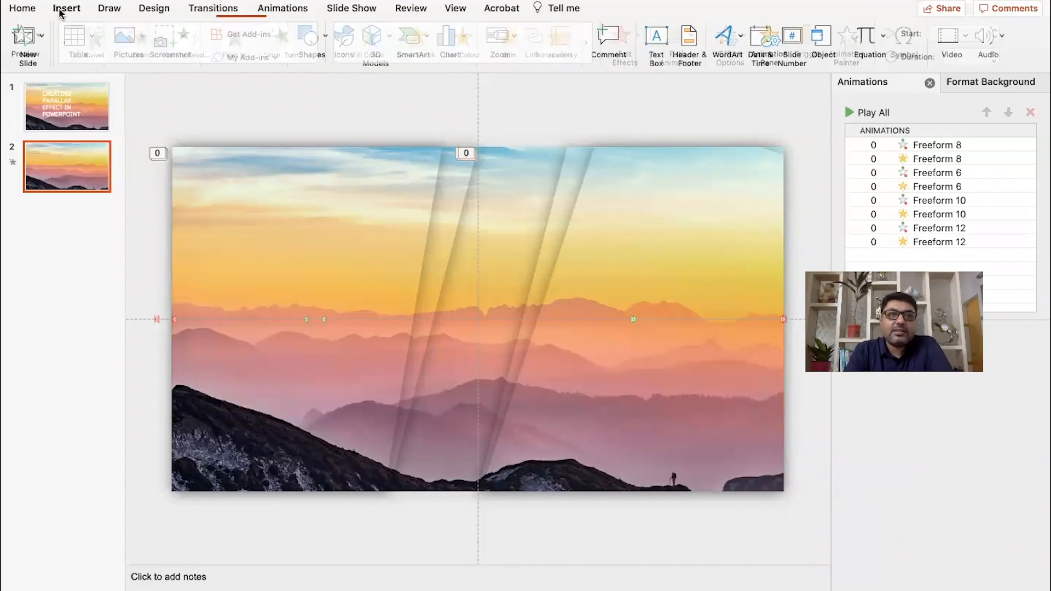
{"action": "left_click", "coordinate": [657, 42]}
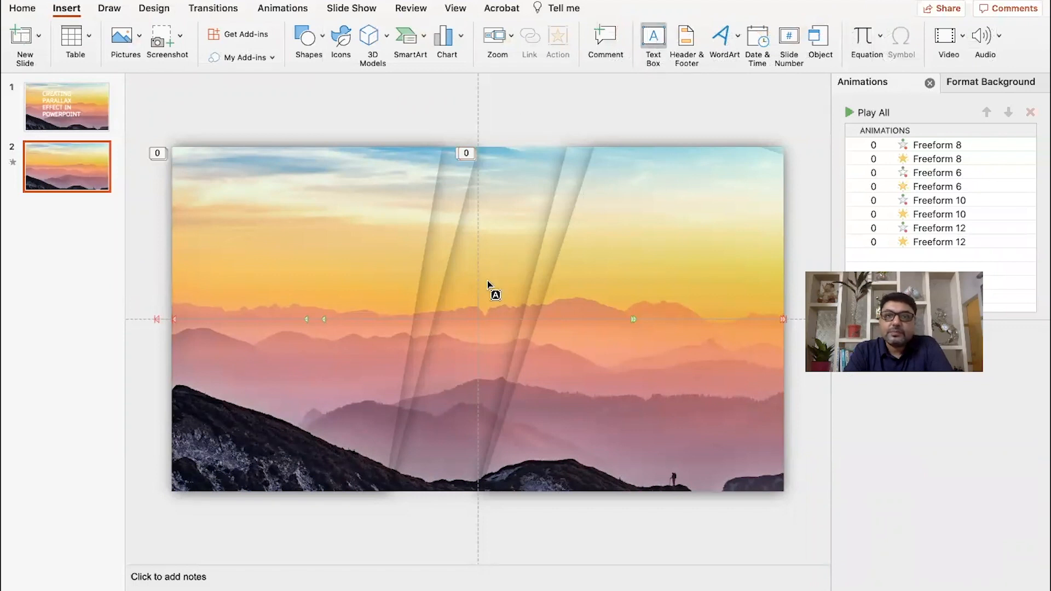
{"action": "left_click", "coordinate": [483, 311]}
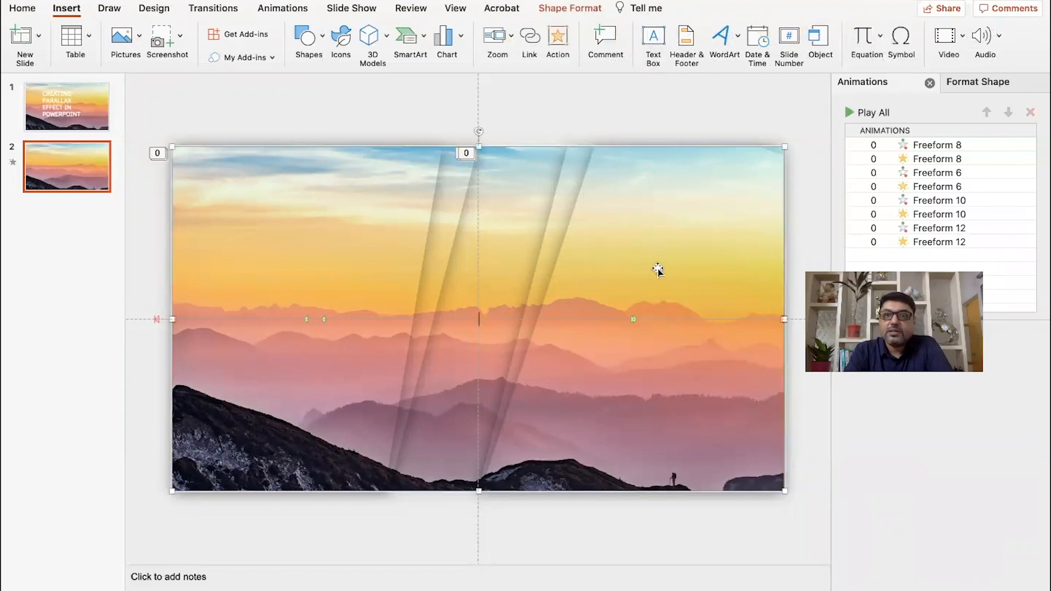
{"action": "left_click", "coordinate": [529, 131]}
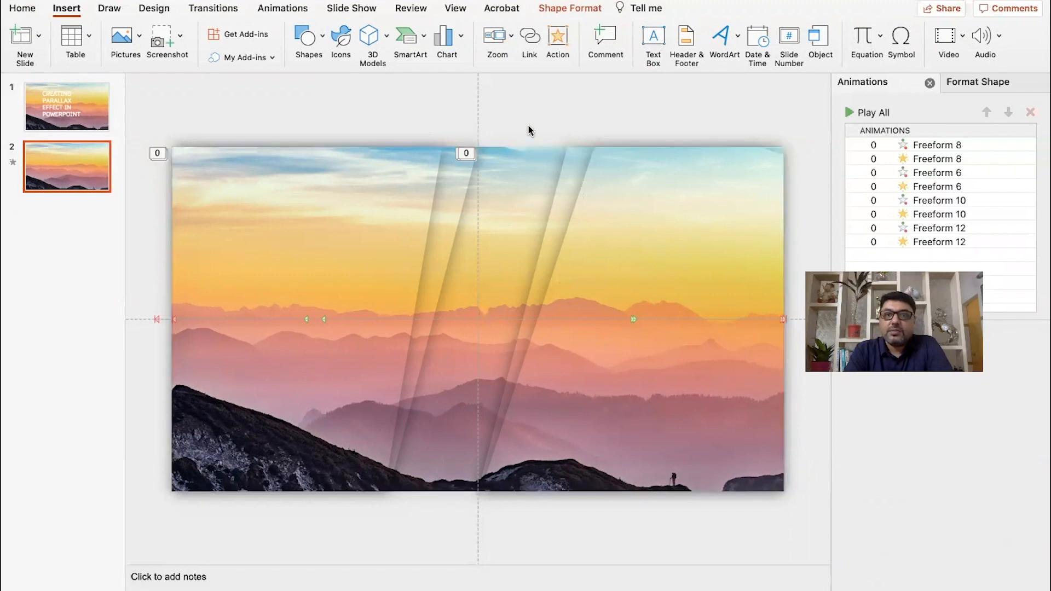
- Insert a text box in the empty area above the slide and enter the text "WELCOME"
{"action": "left_click", "coordinate": [653, 40]}
{"action": "left_click", "coordinate": [569, 114]}
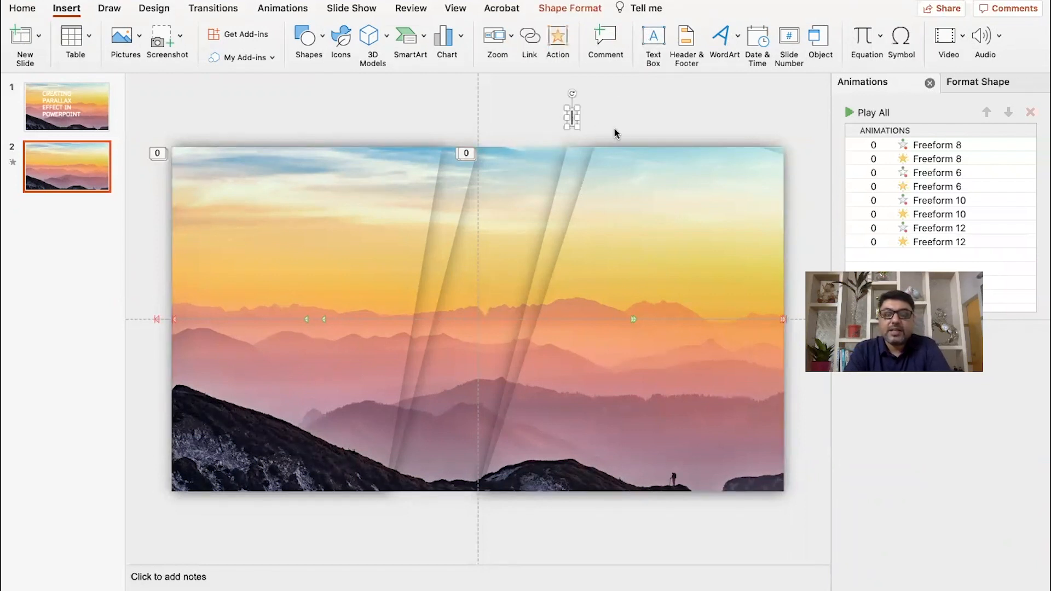
{"action": "type", "text": "WE"}
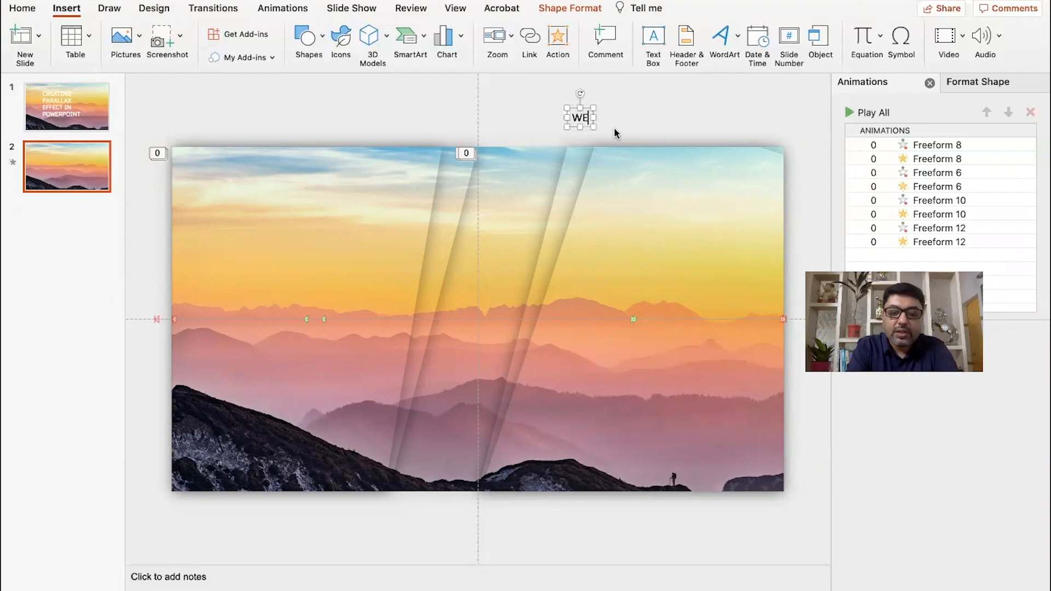
{"action": "type", "text": "LCOME T"}
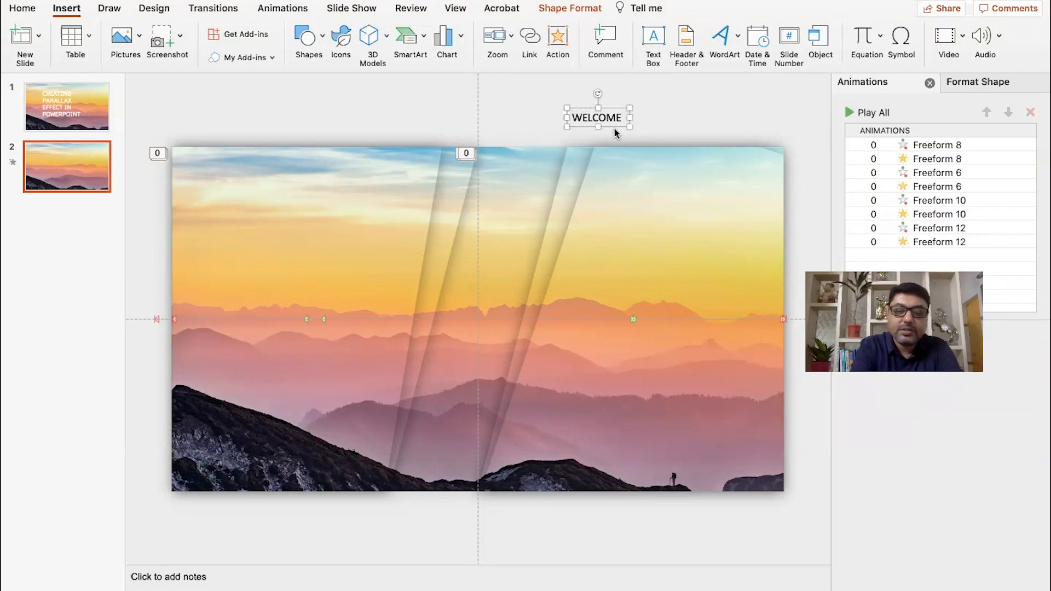